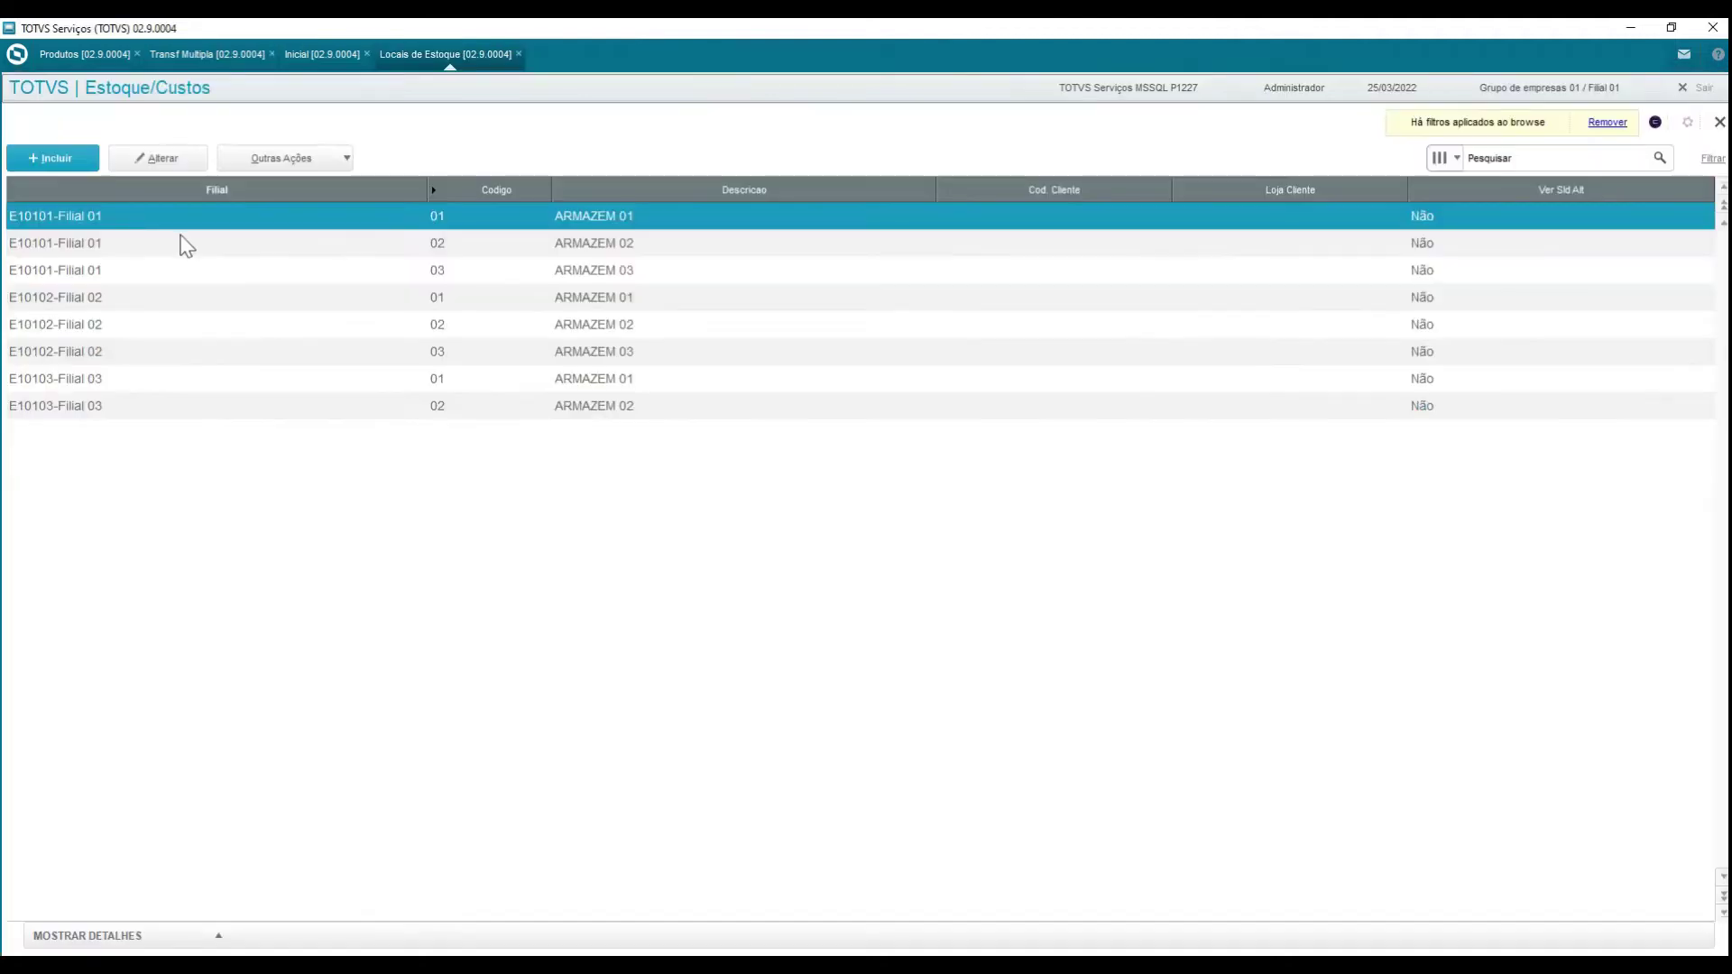
Review the three warehouse records registered for Filial 01 and their codes in the stock locations list.
{"action": "left_click", "coordinate": [154, 252]}
{"action": "left_click", "coordinate": [149, 279]}
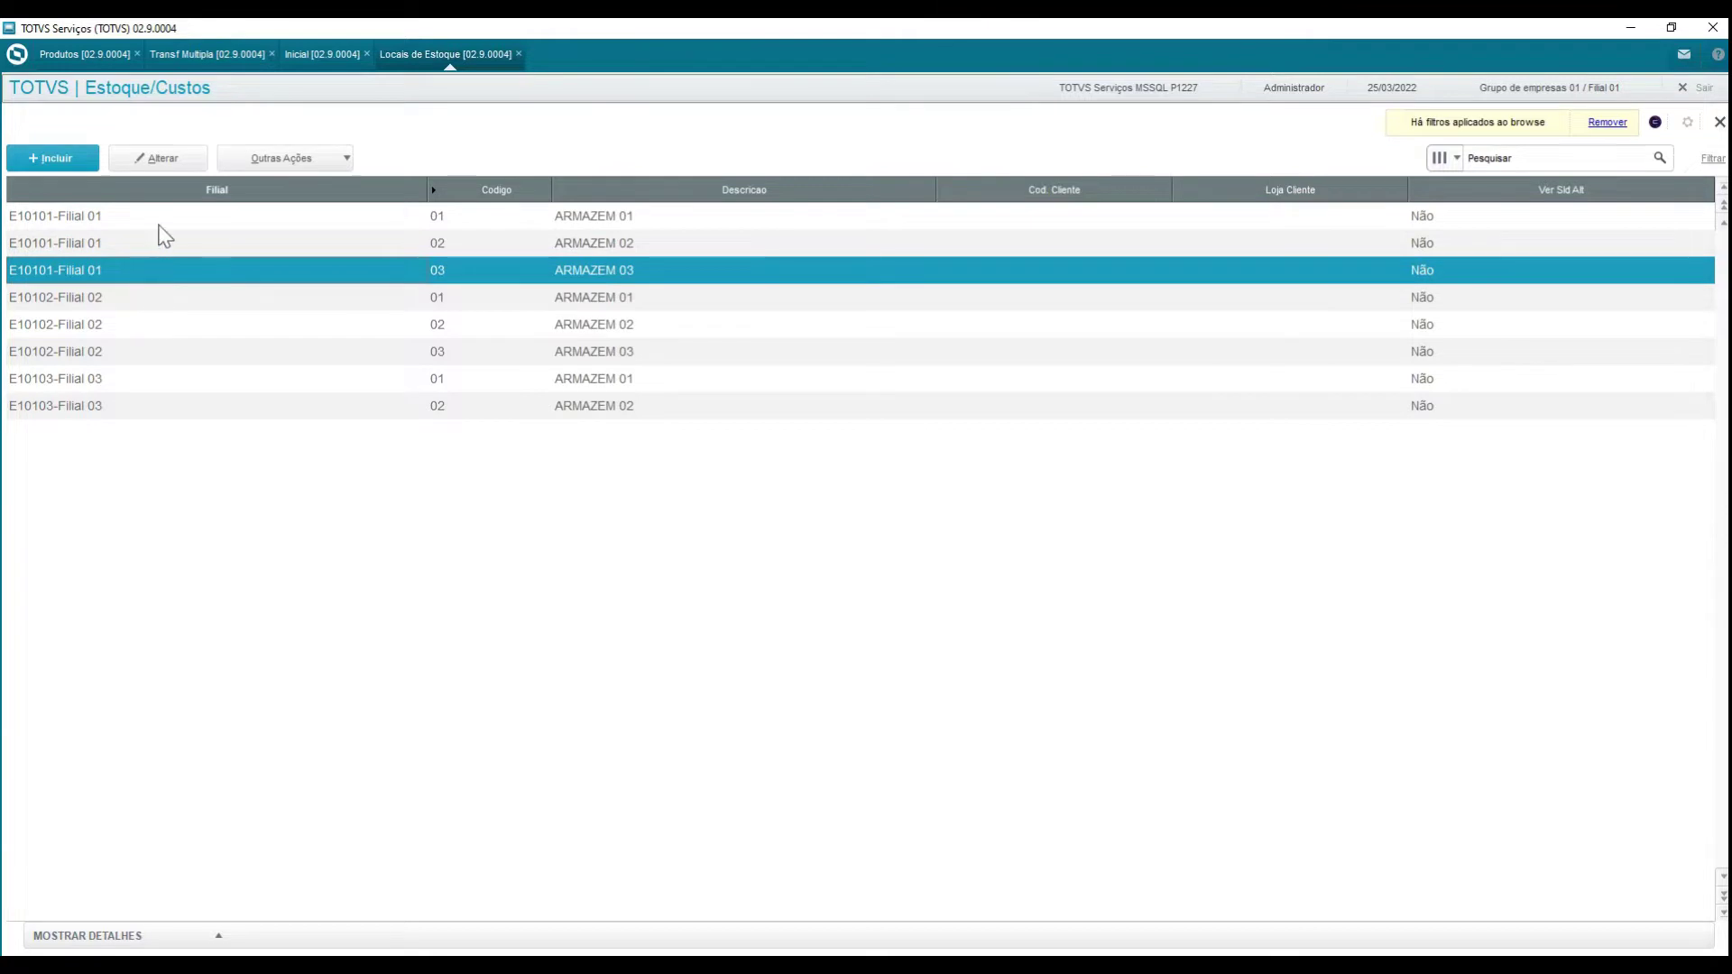
{"action": "left_click", "coordinate": [160, 226]}
{"action": "left_click", "coordinate": [154, 244]}
{"action": "left_click", "coordinate": [167, 274]}
{"action": "left_click", "coordinate": [433, 221]}
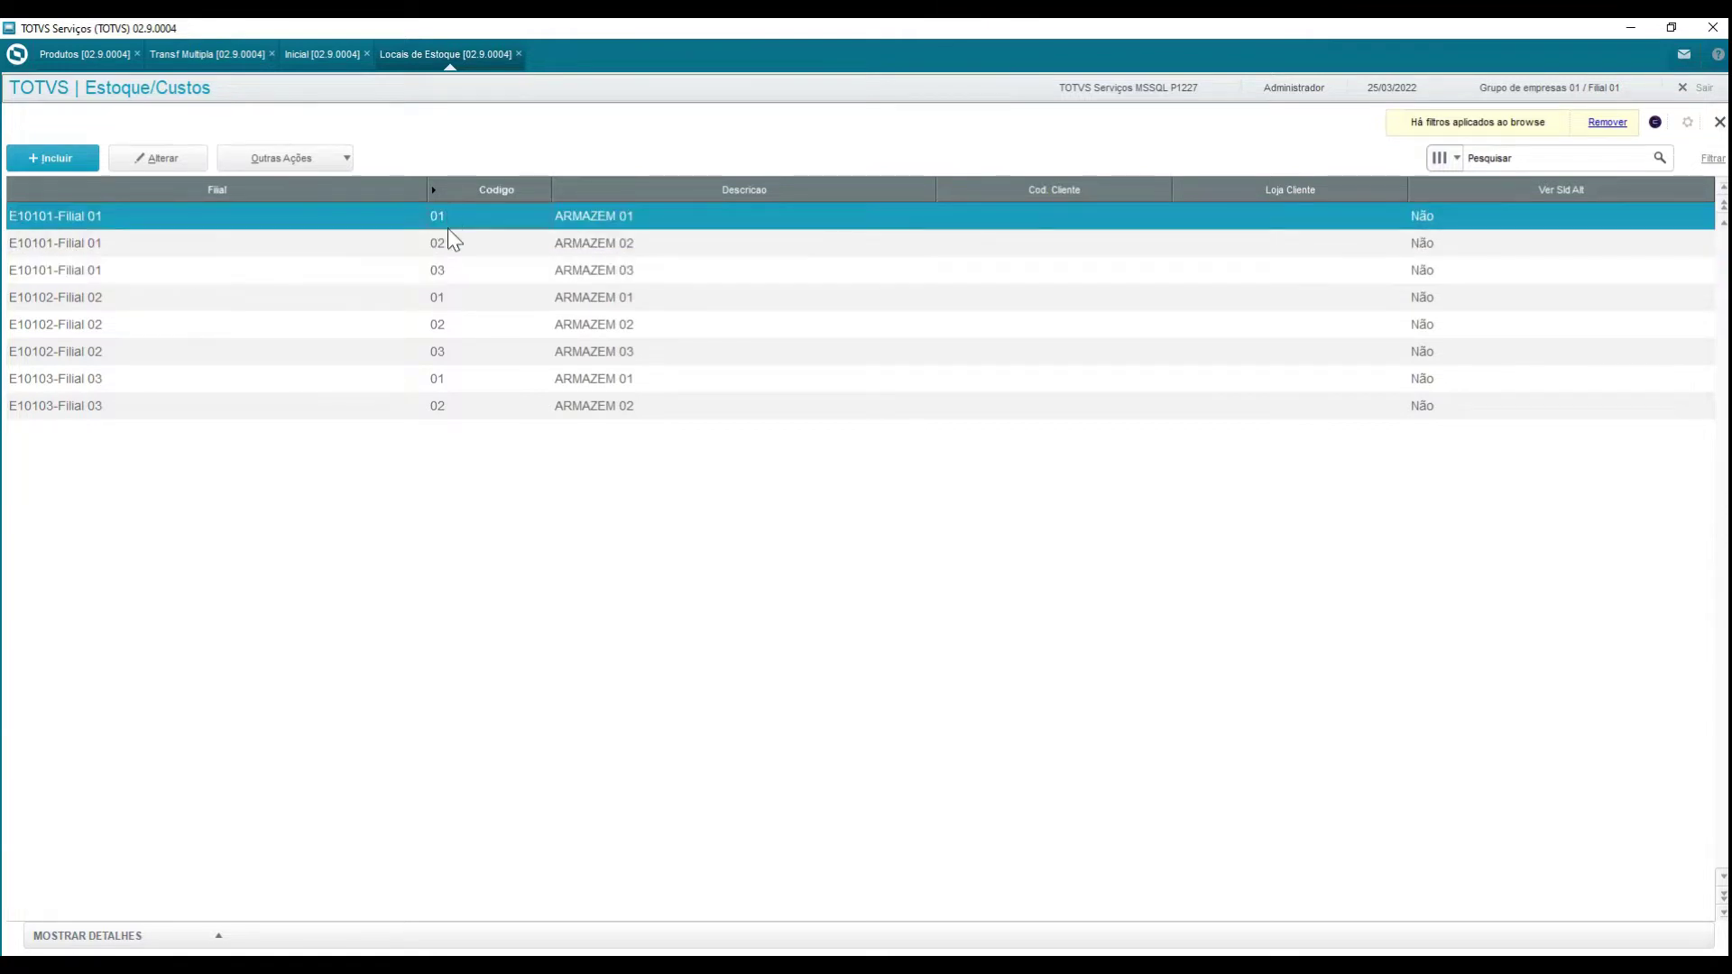
{"action": "left_click", "coordinate": [438, 244]}
{"action": "left_click", "coordinate": [442, 270]}
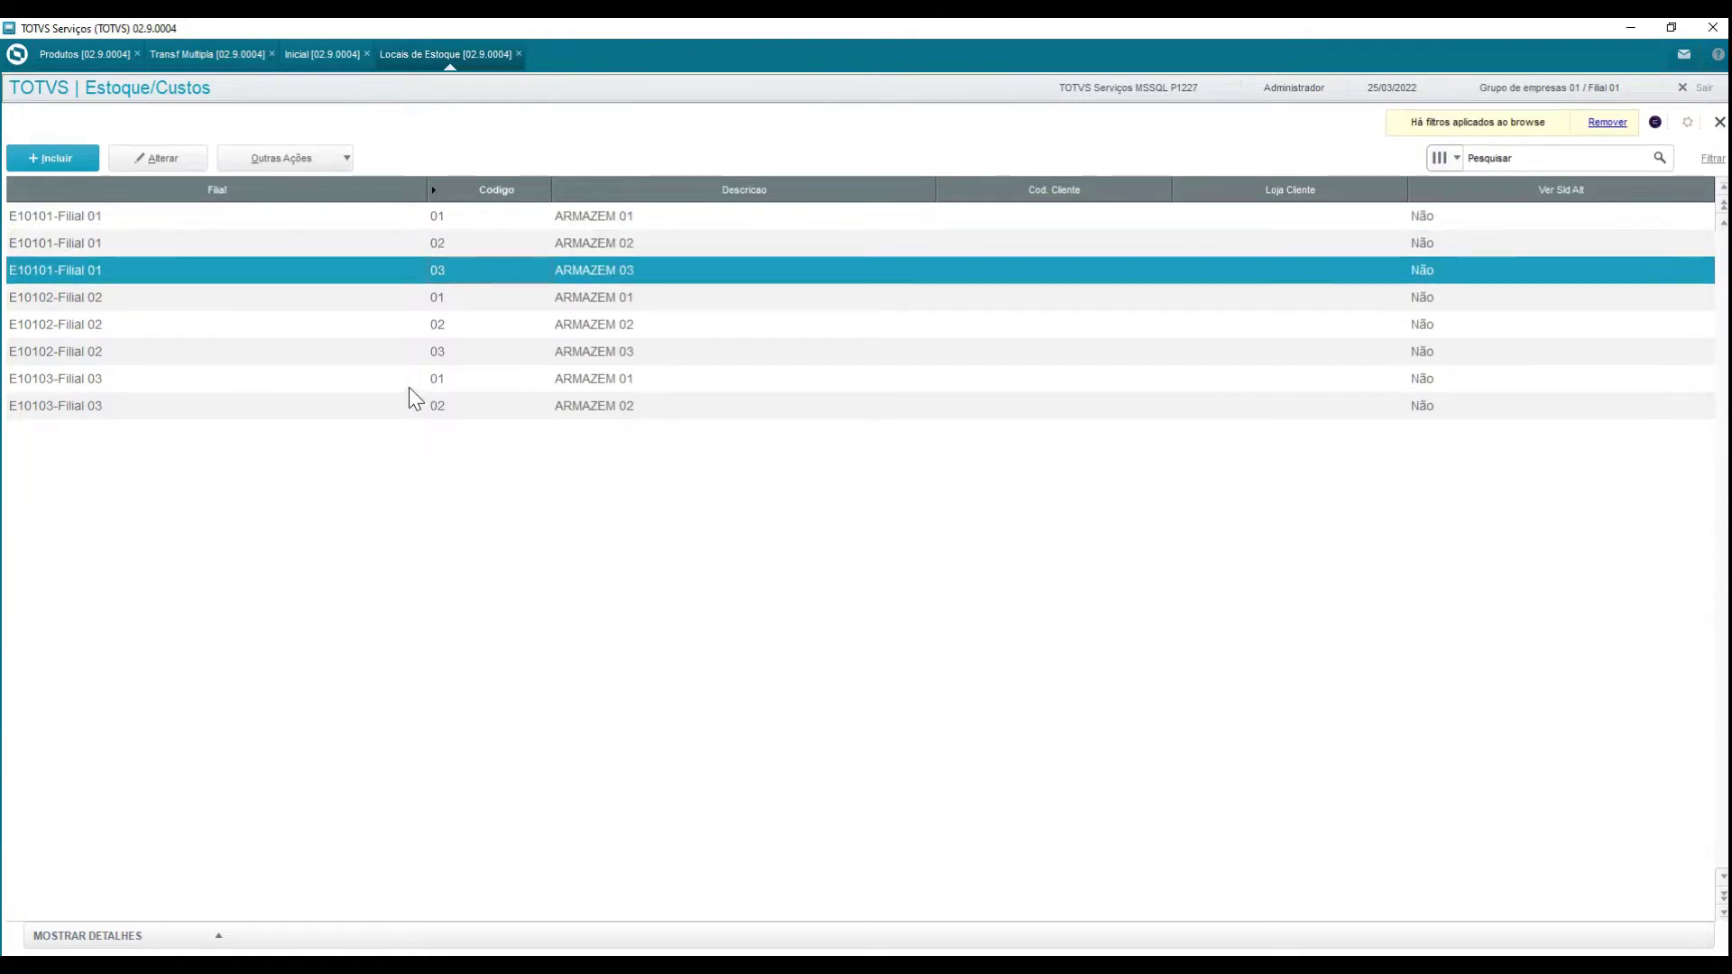
Check product 536's stock balances in warehouses 01 and 02 from the Produtos routine.
{"action": "left_click", "coordinate": [78, 56]}
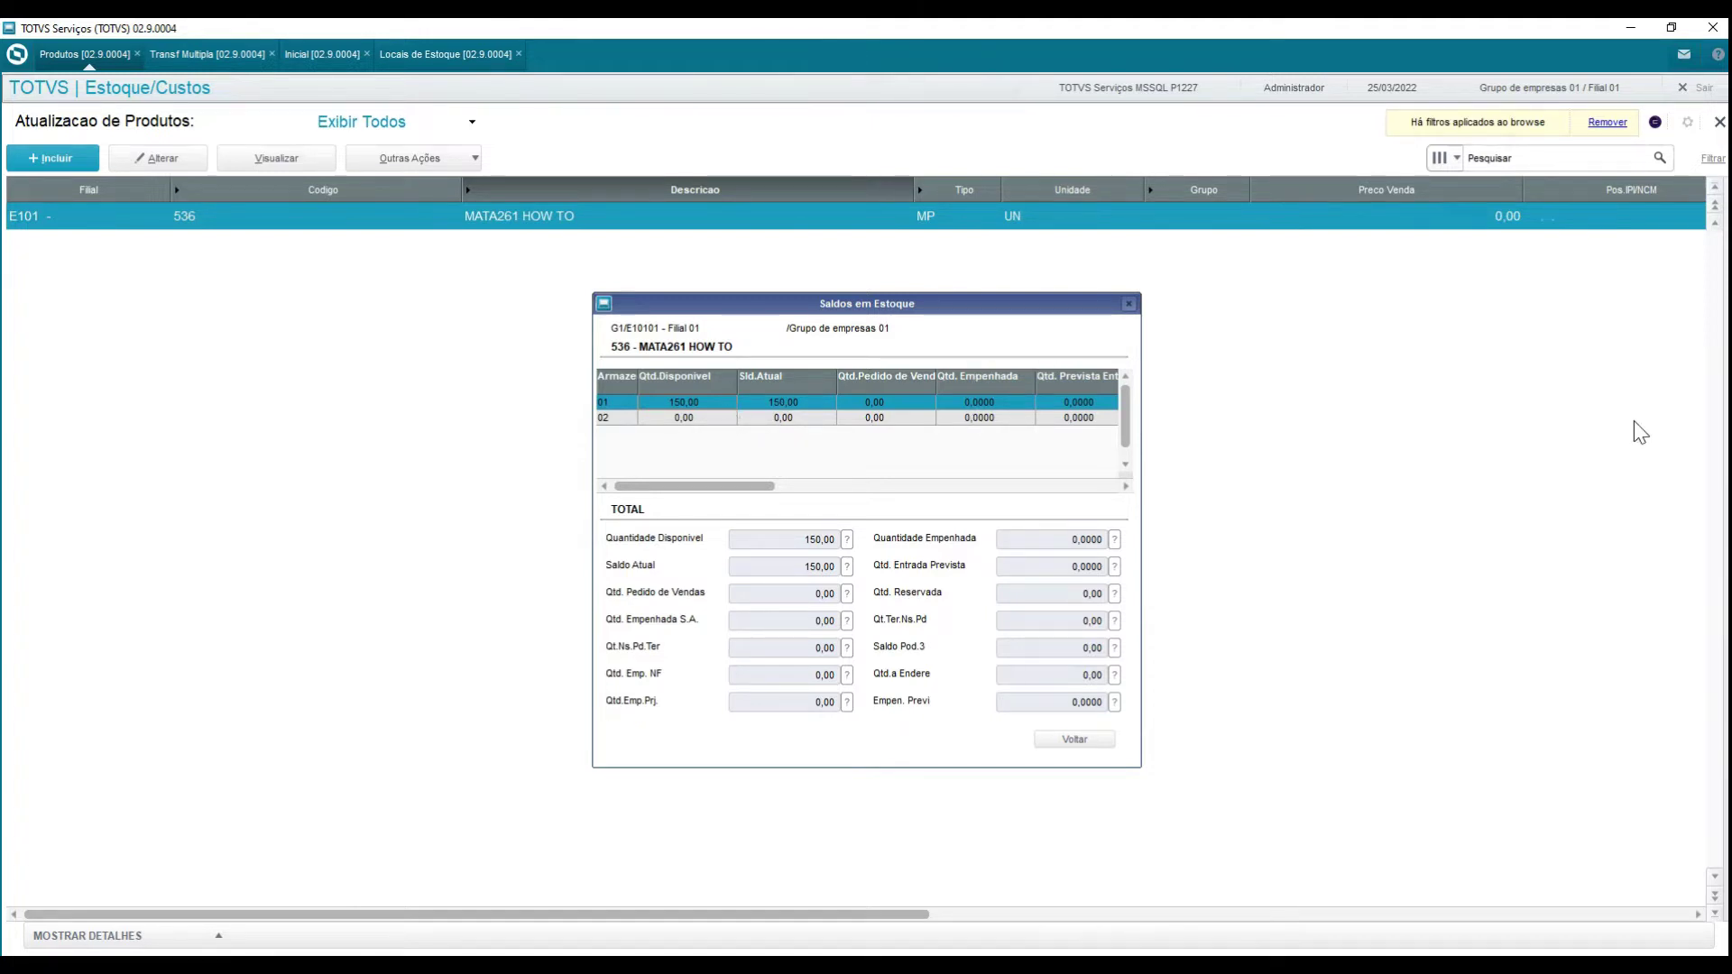
{"action": "left_click", "coordinate": [672, 419]}
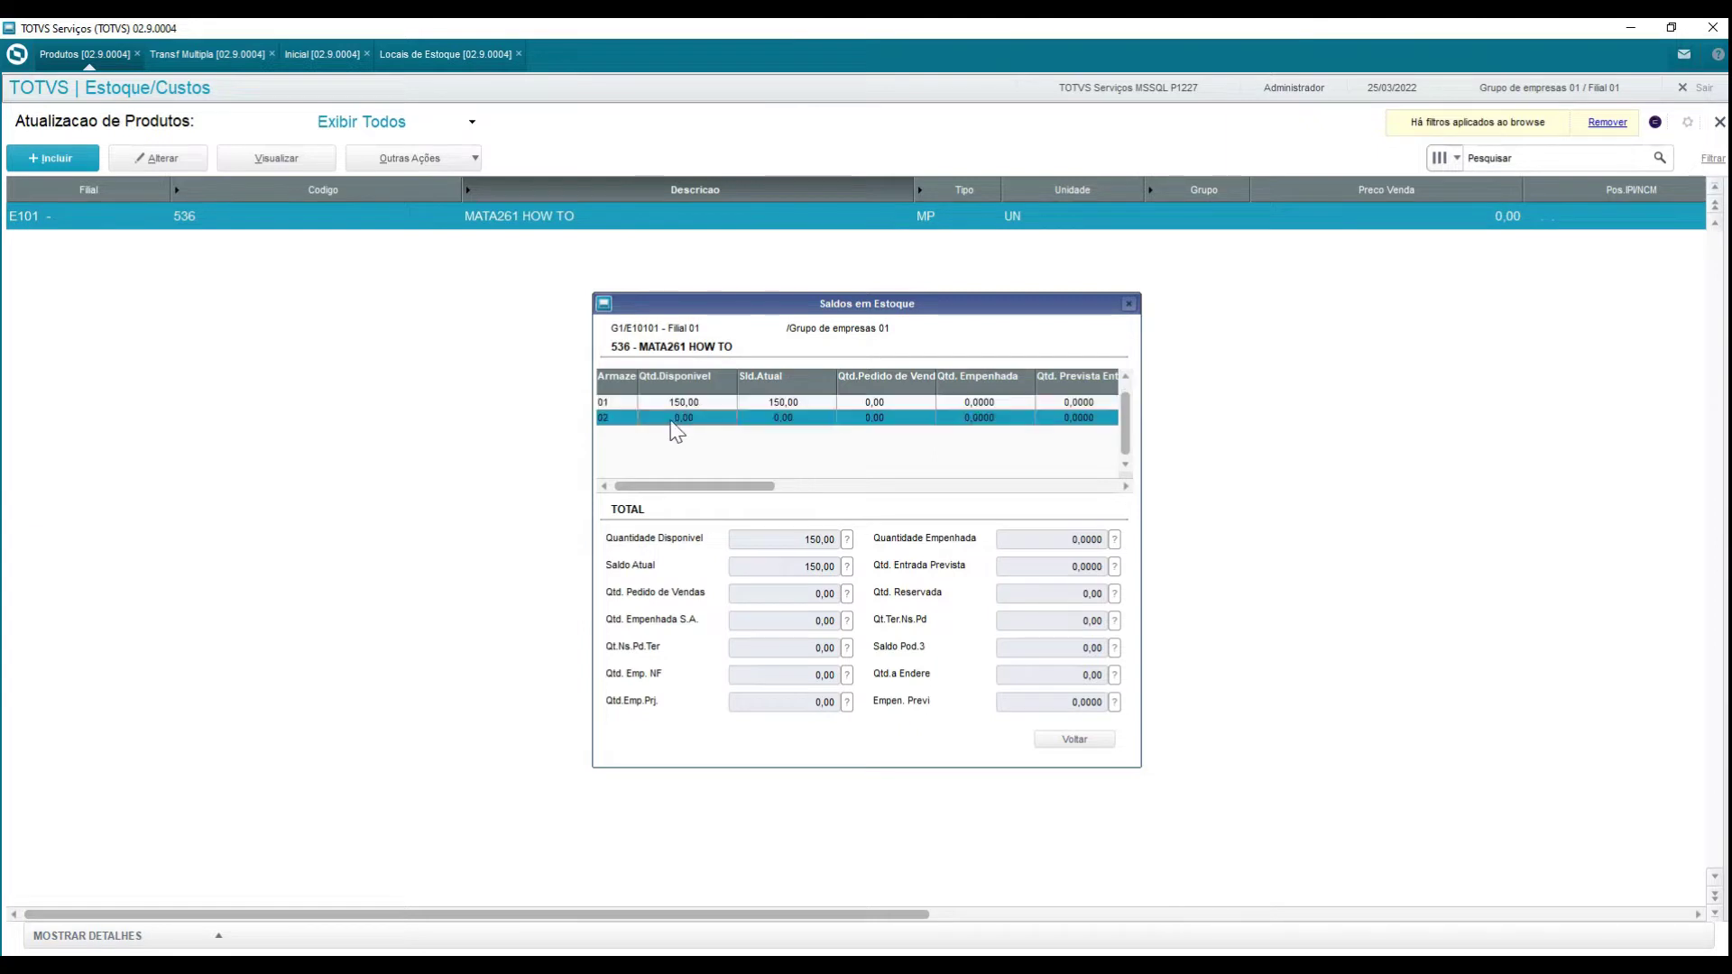
{"action": "left_click", "coordinate": [668, 408]}
{"action": "left_click", "coordinate": [674, 418]}
{"action": "left_click", "coordinate": [208, 54]}
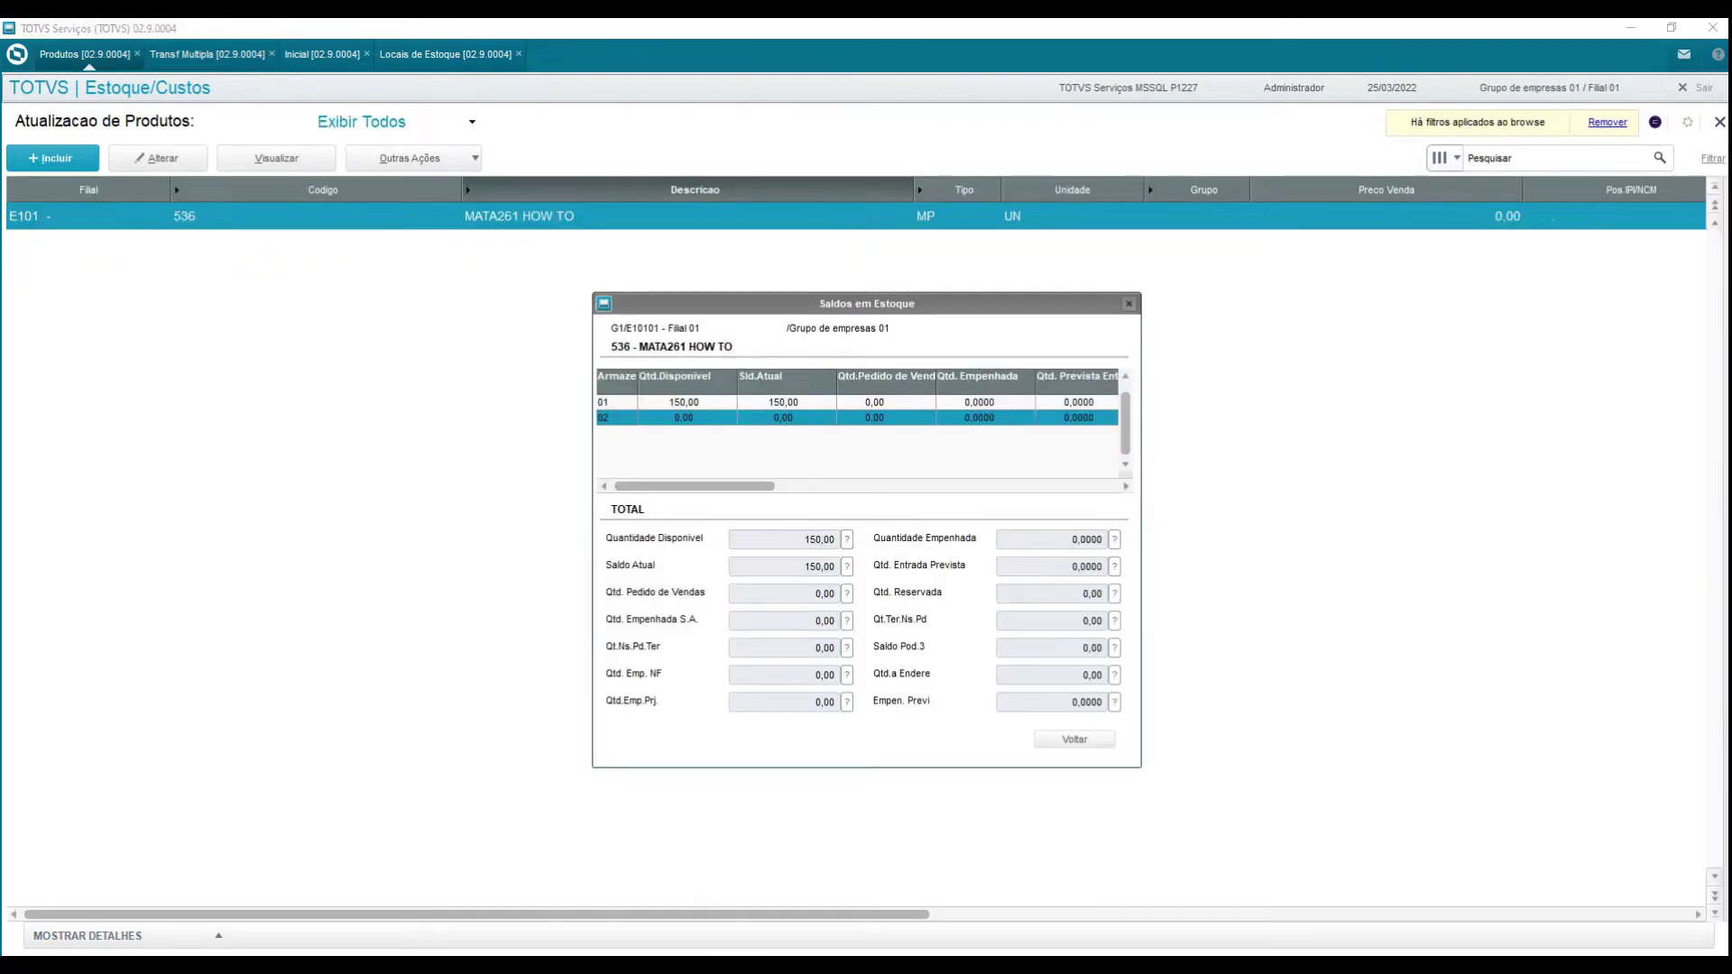
Switch to TOTVS Configurador and examine the contents and description of parameter MV_VLDALMO without saving.
{"action": "mouse_move", "coordinate": [649, 965]}
{"action": "left_click", "coordinate": [754, 918]}
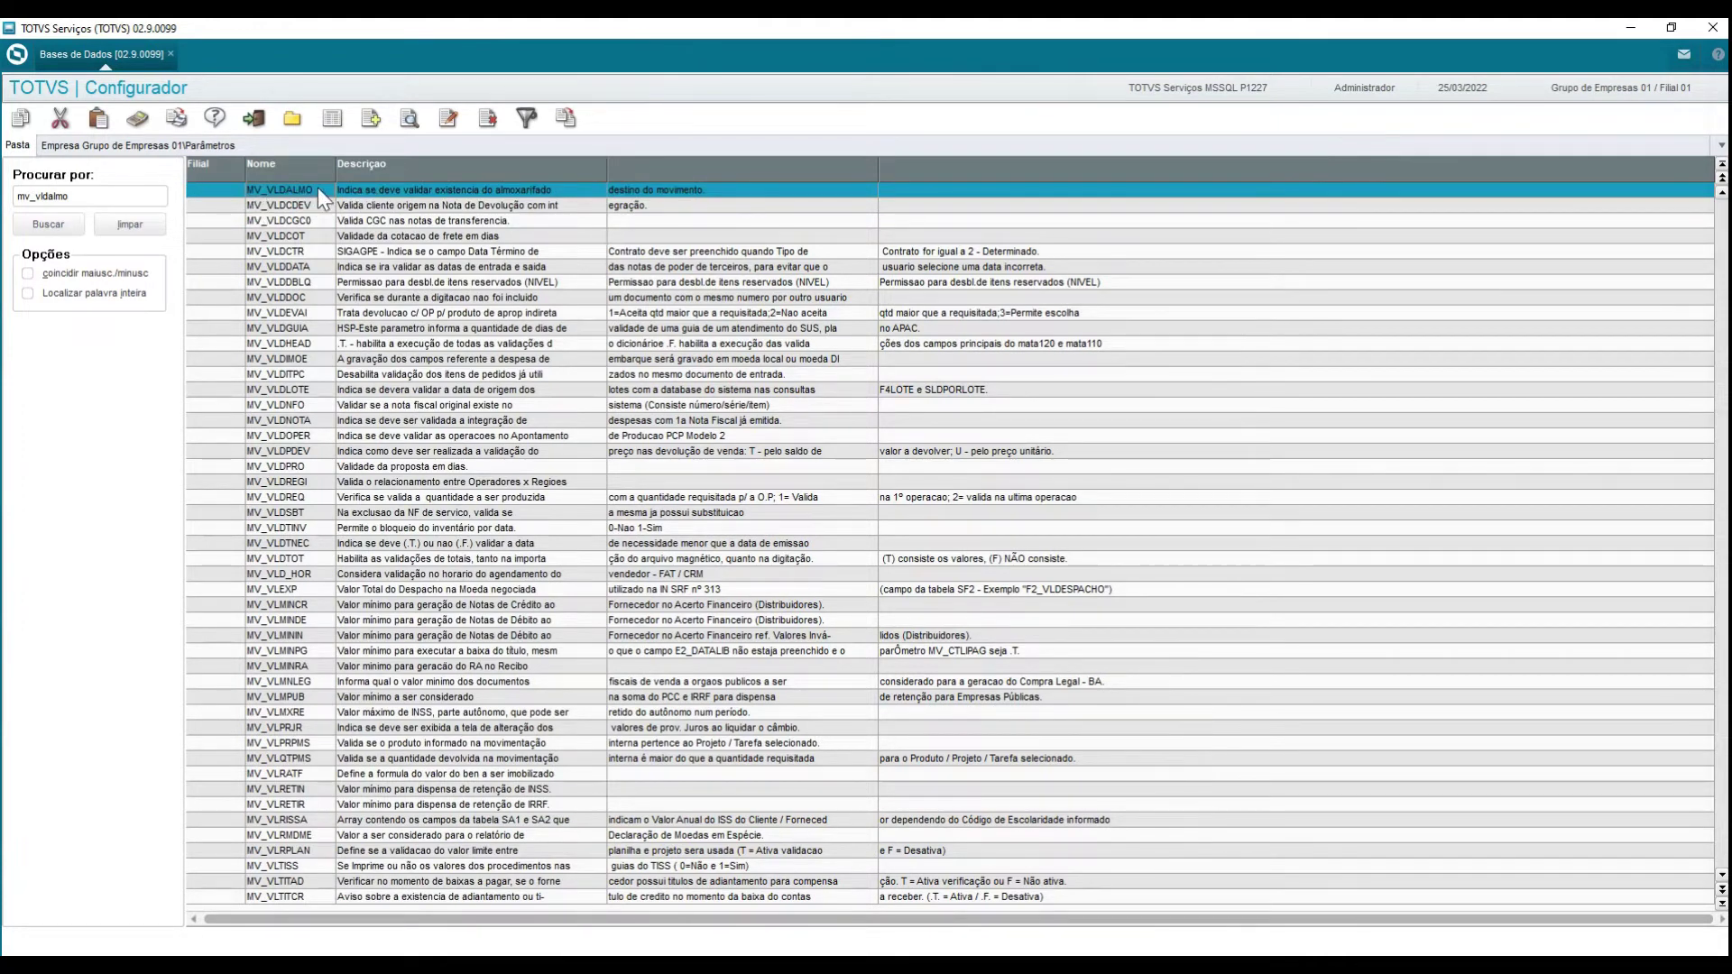
{"action": "left_click", "coordinate": [449, 124]}
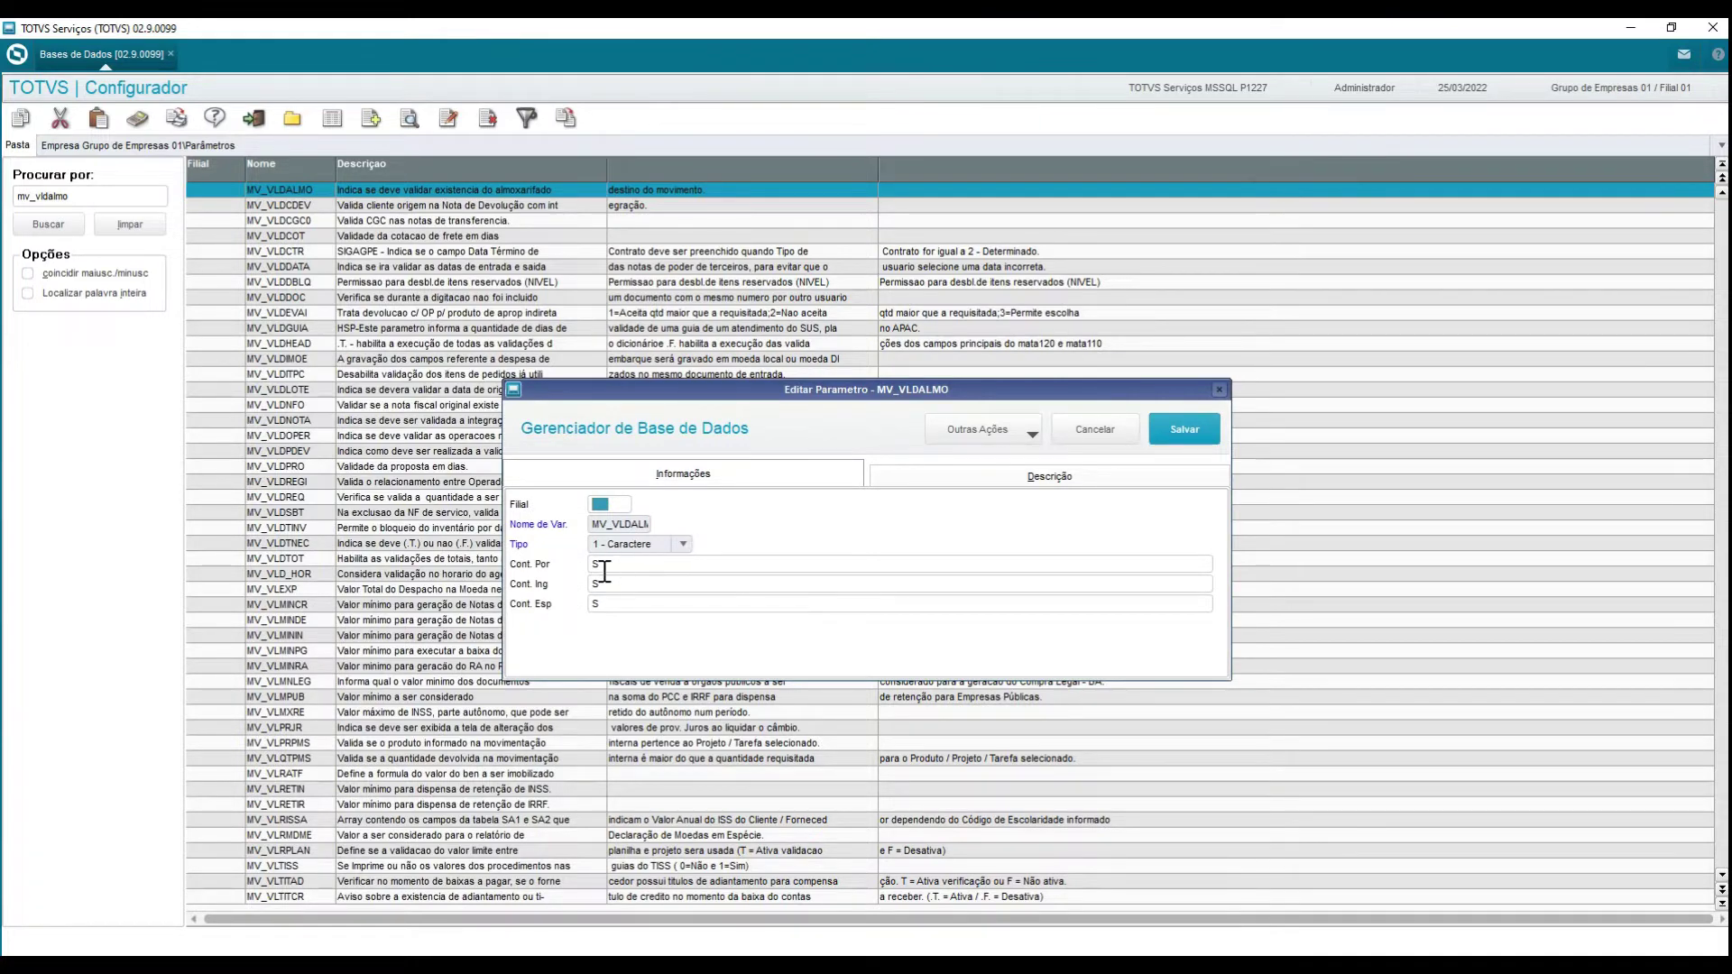
{"action": "left_click", "coordinate": [1043, 485]}
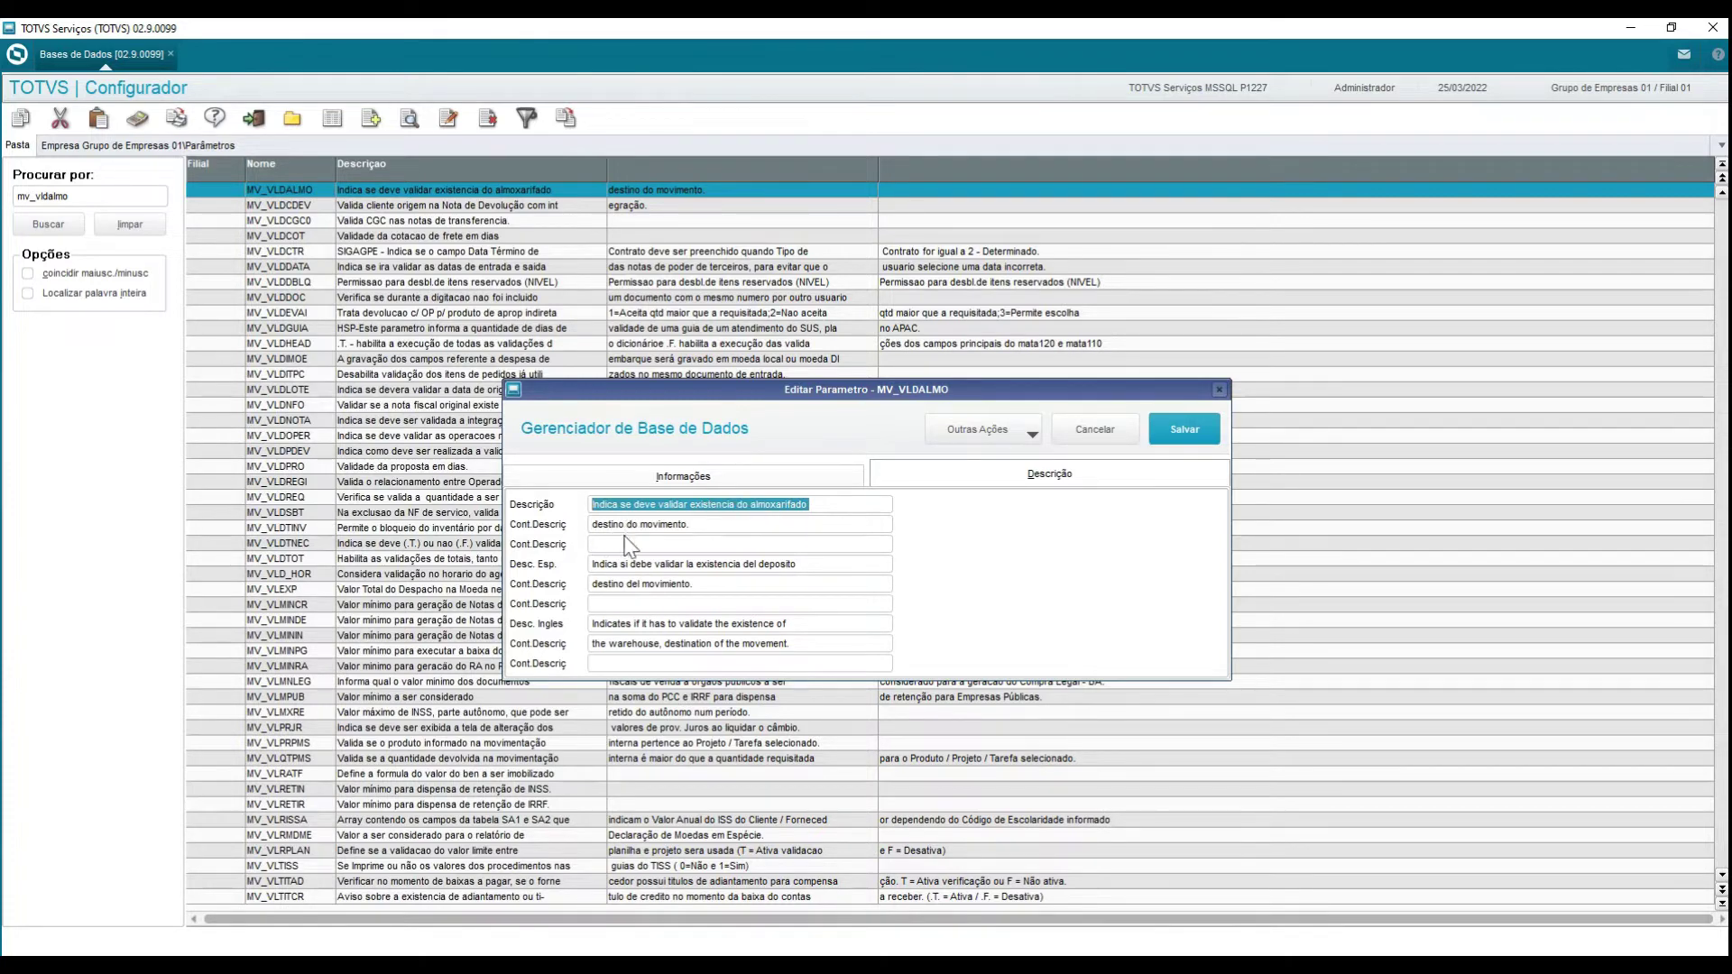
{"action": "left_click", "coordinate": [1095, 430]}
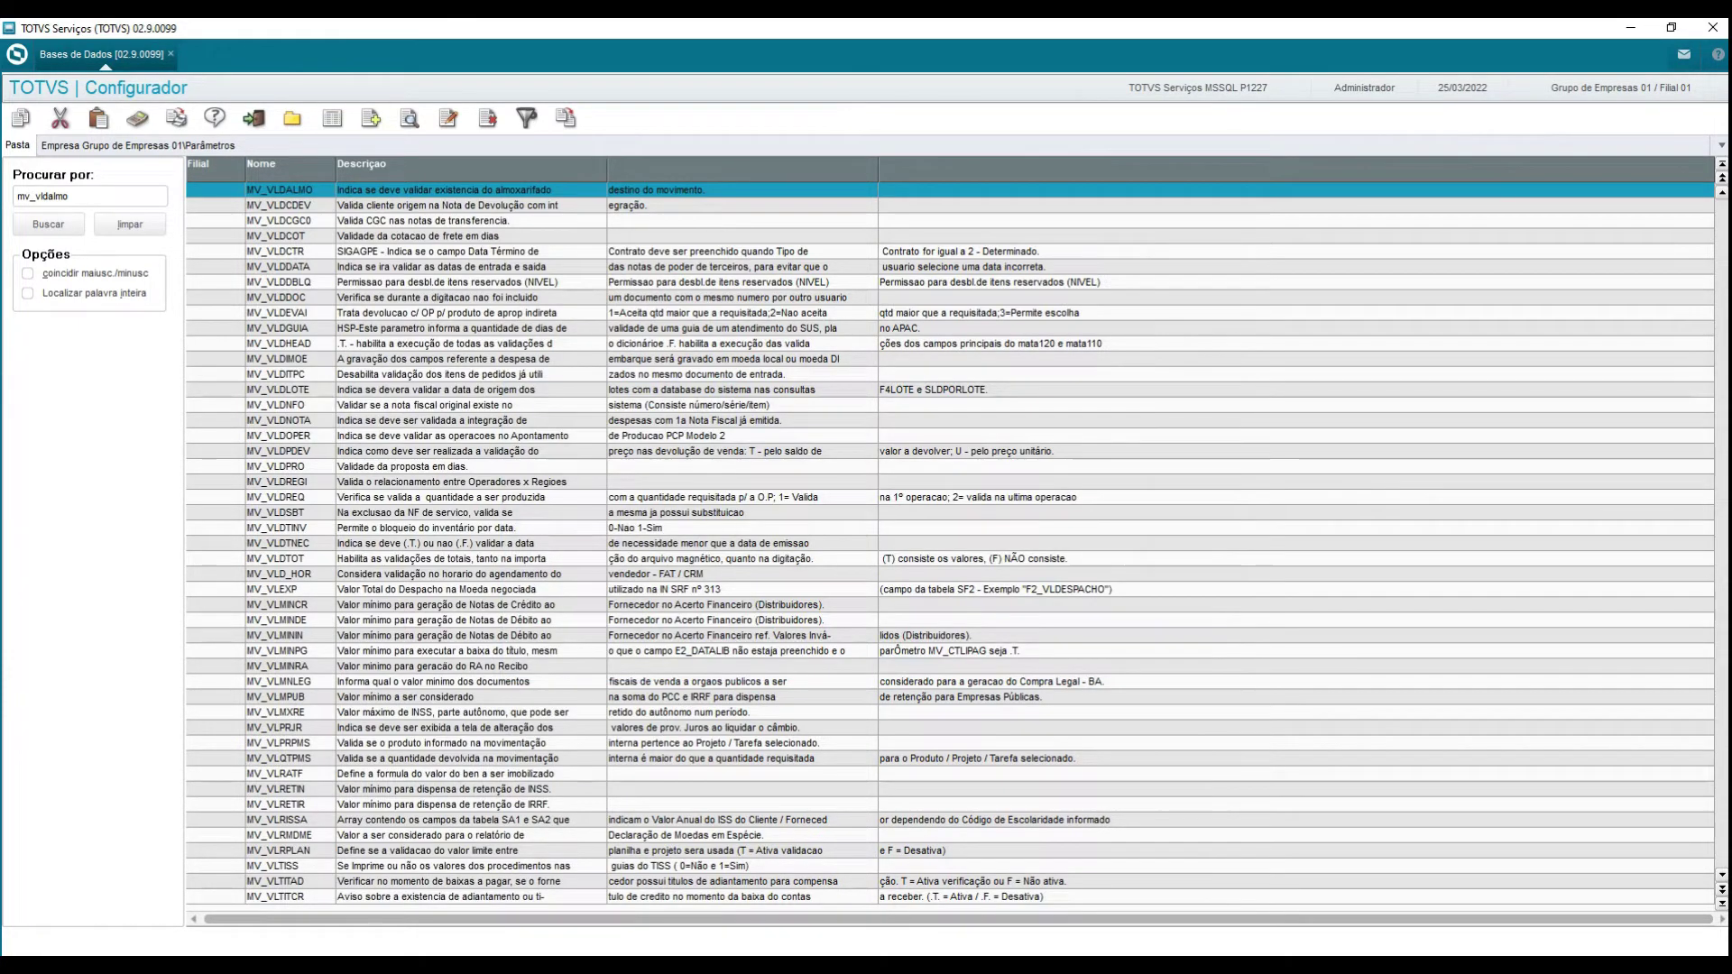
Switch back to TOTVS Estoque/Custos and locate the Transf Multipla routine among the internal stock movements.
{"action": "left_click", "coordinate": [726, 916]}
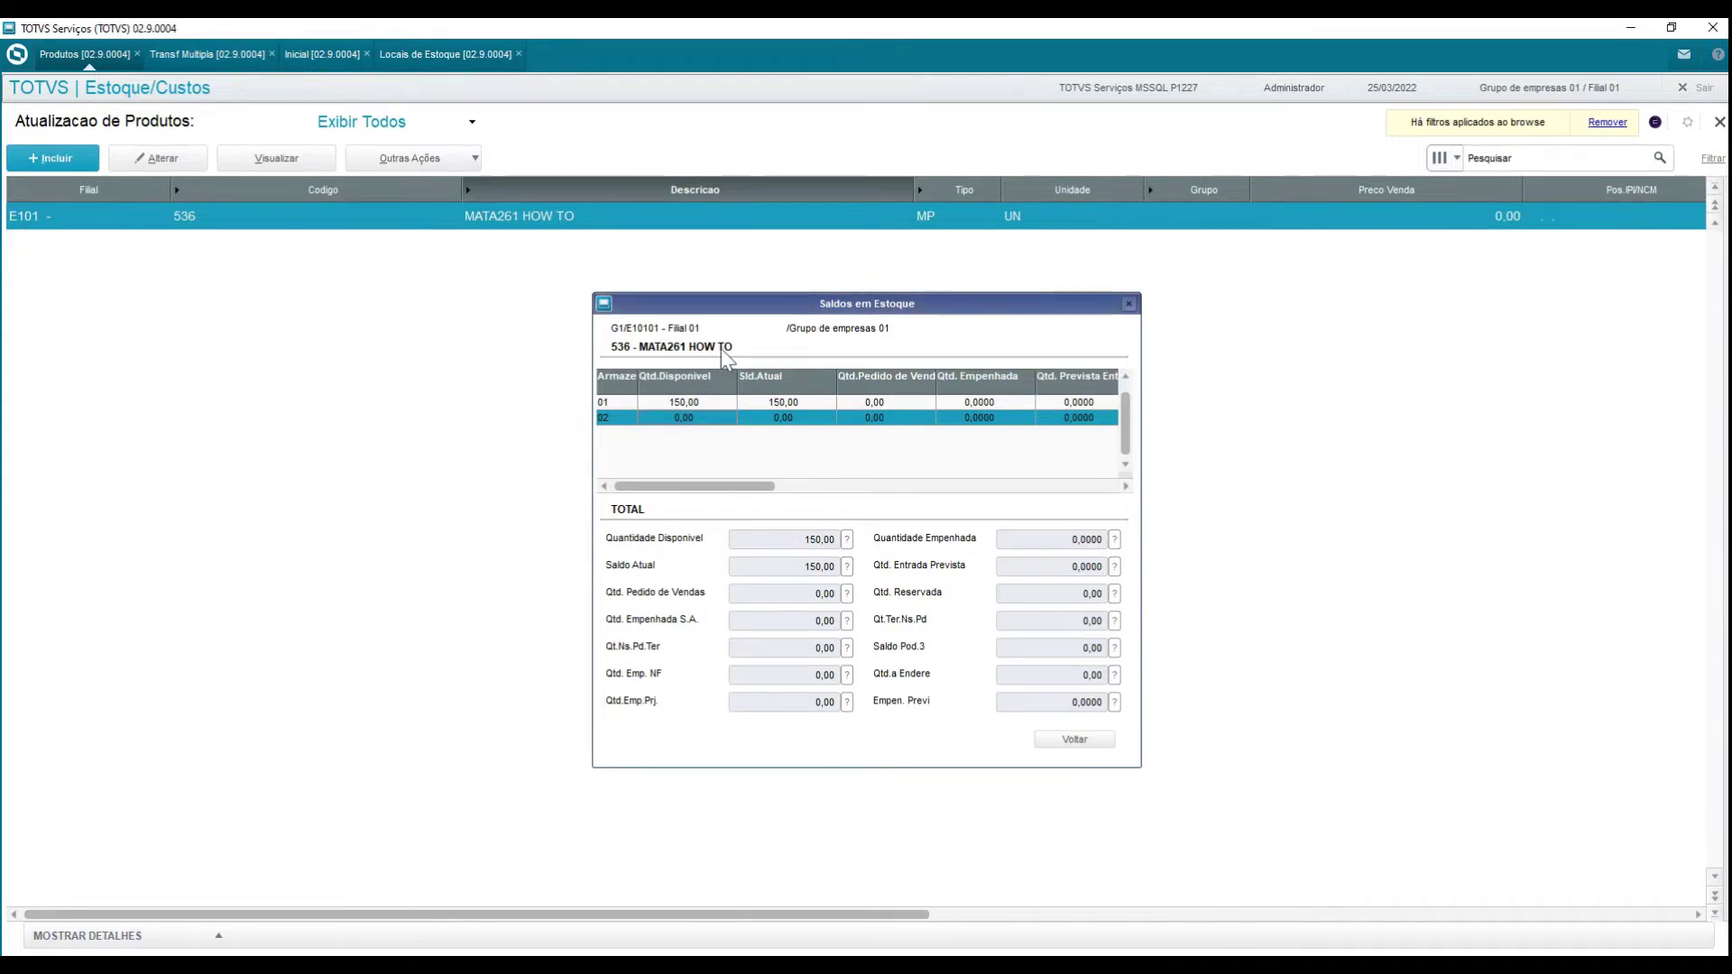
{"action": "left_click", "coordinate": [206, 56]}
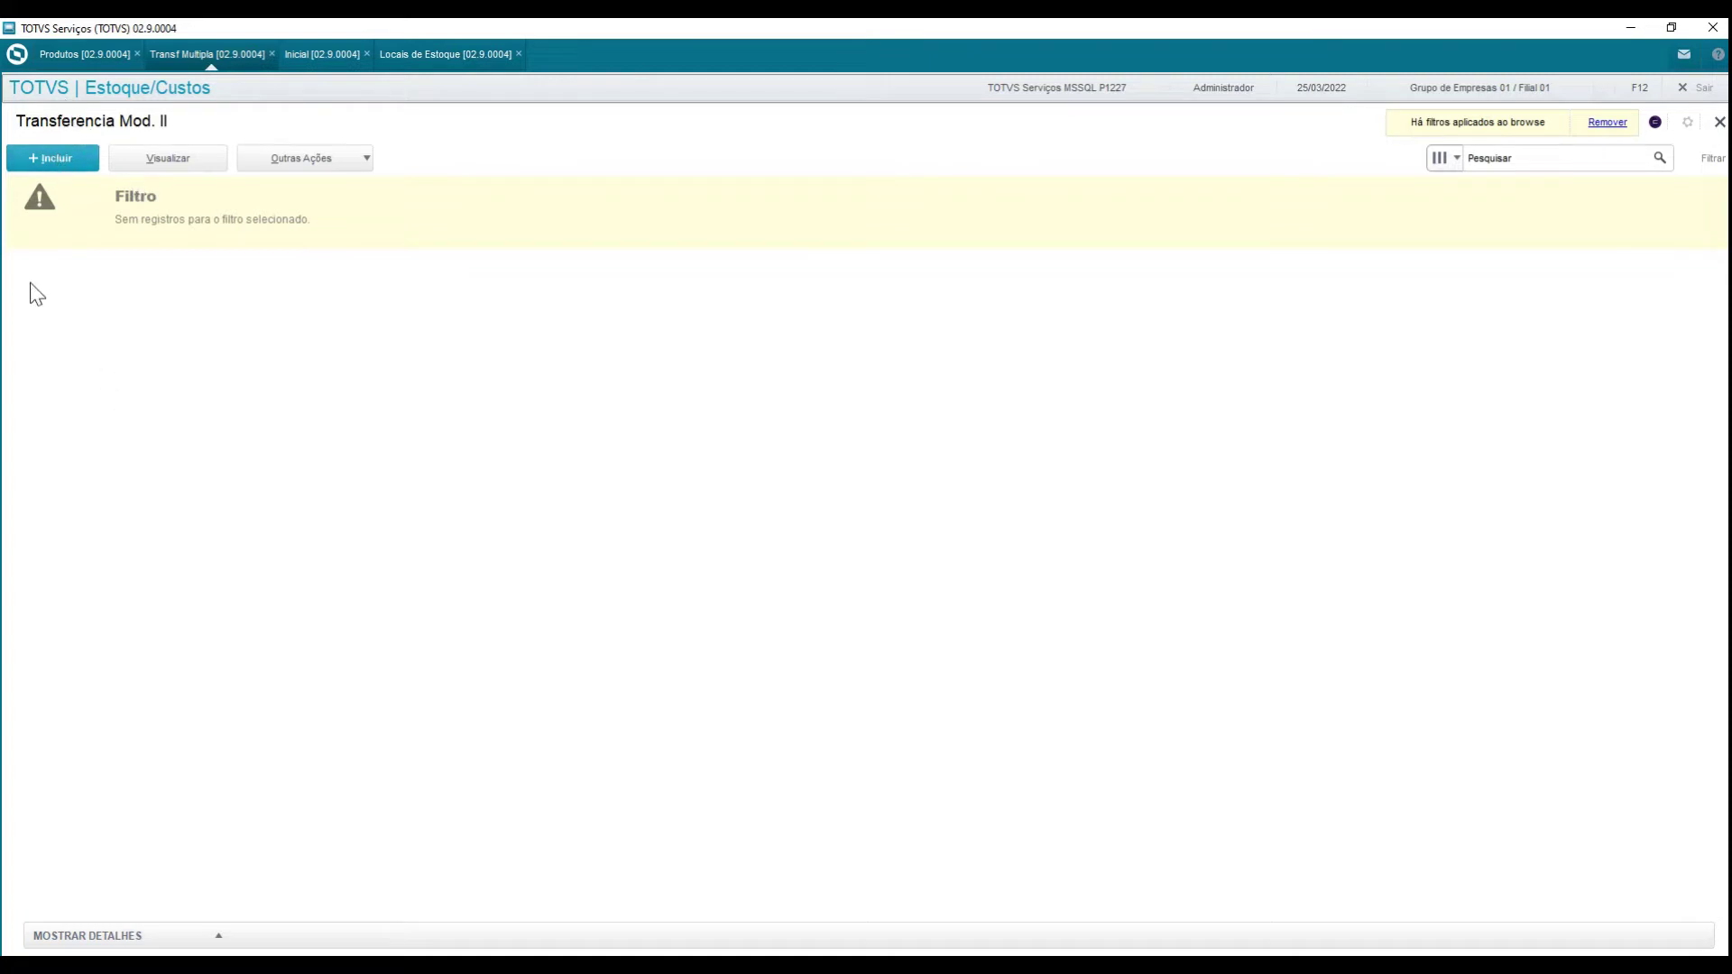
{"action": "left_click", "coordinate": [16, 54]}
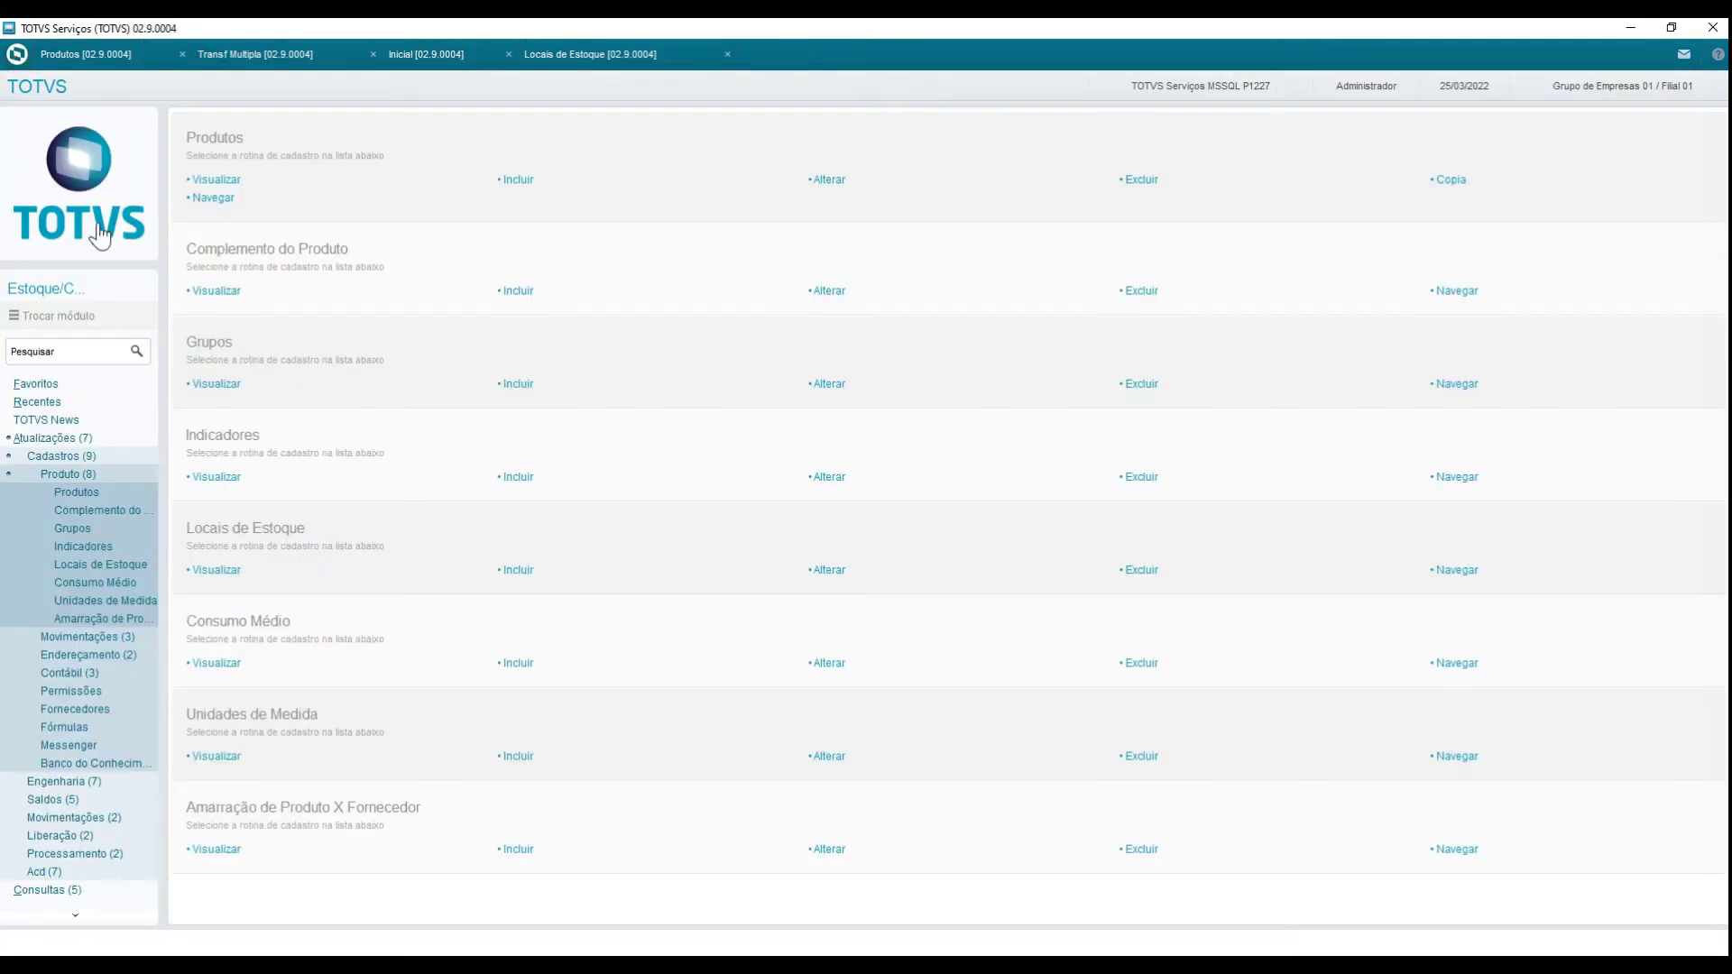
{"action": "left_click", "coordinate": [59, 456]}
{"action": "left_click", "coordinate": [67, 442]}
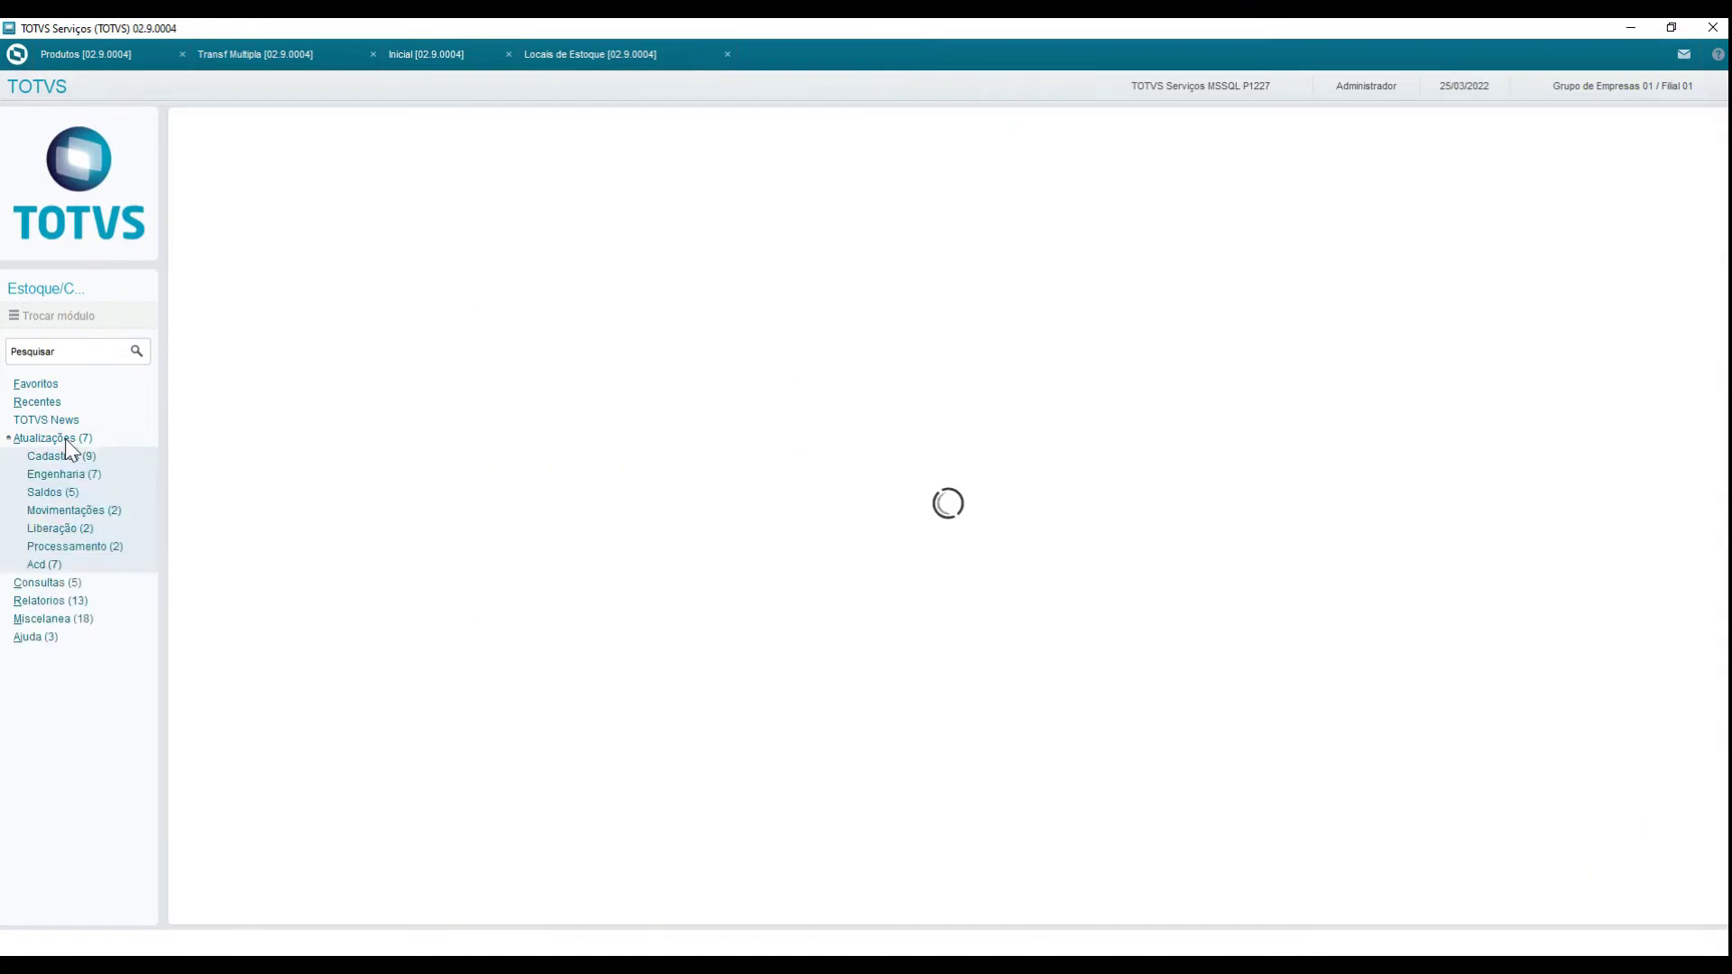
{"action": "left_click", "coordinate": [97, 510]}
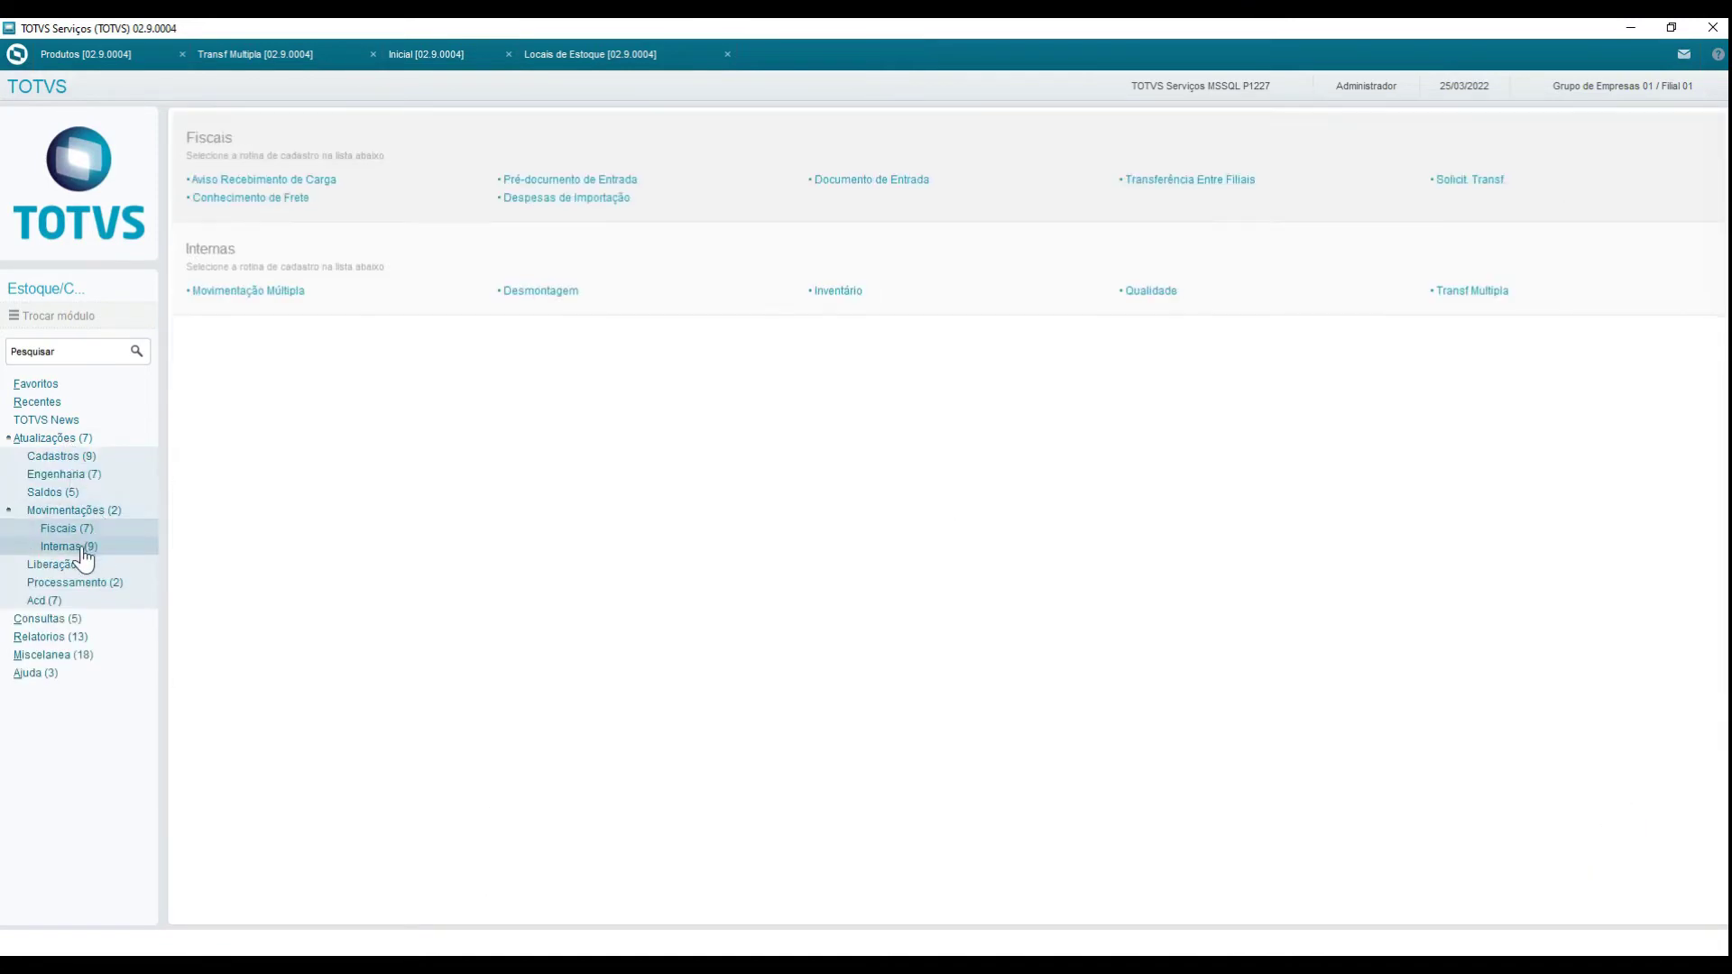
{"action": "left_click", "coordinate": [90, 546]}
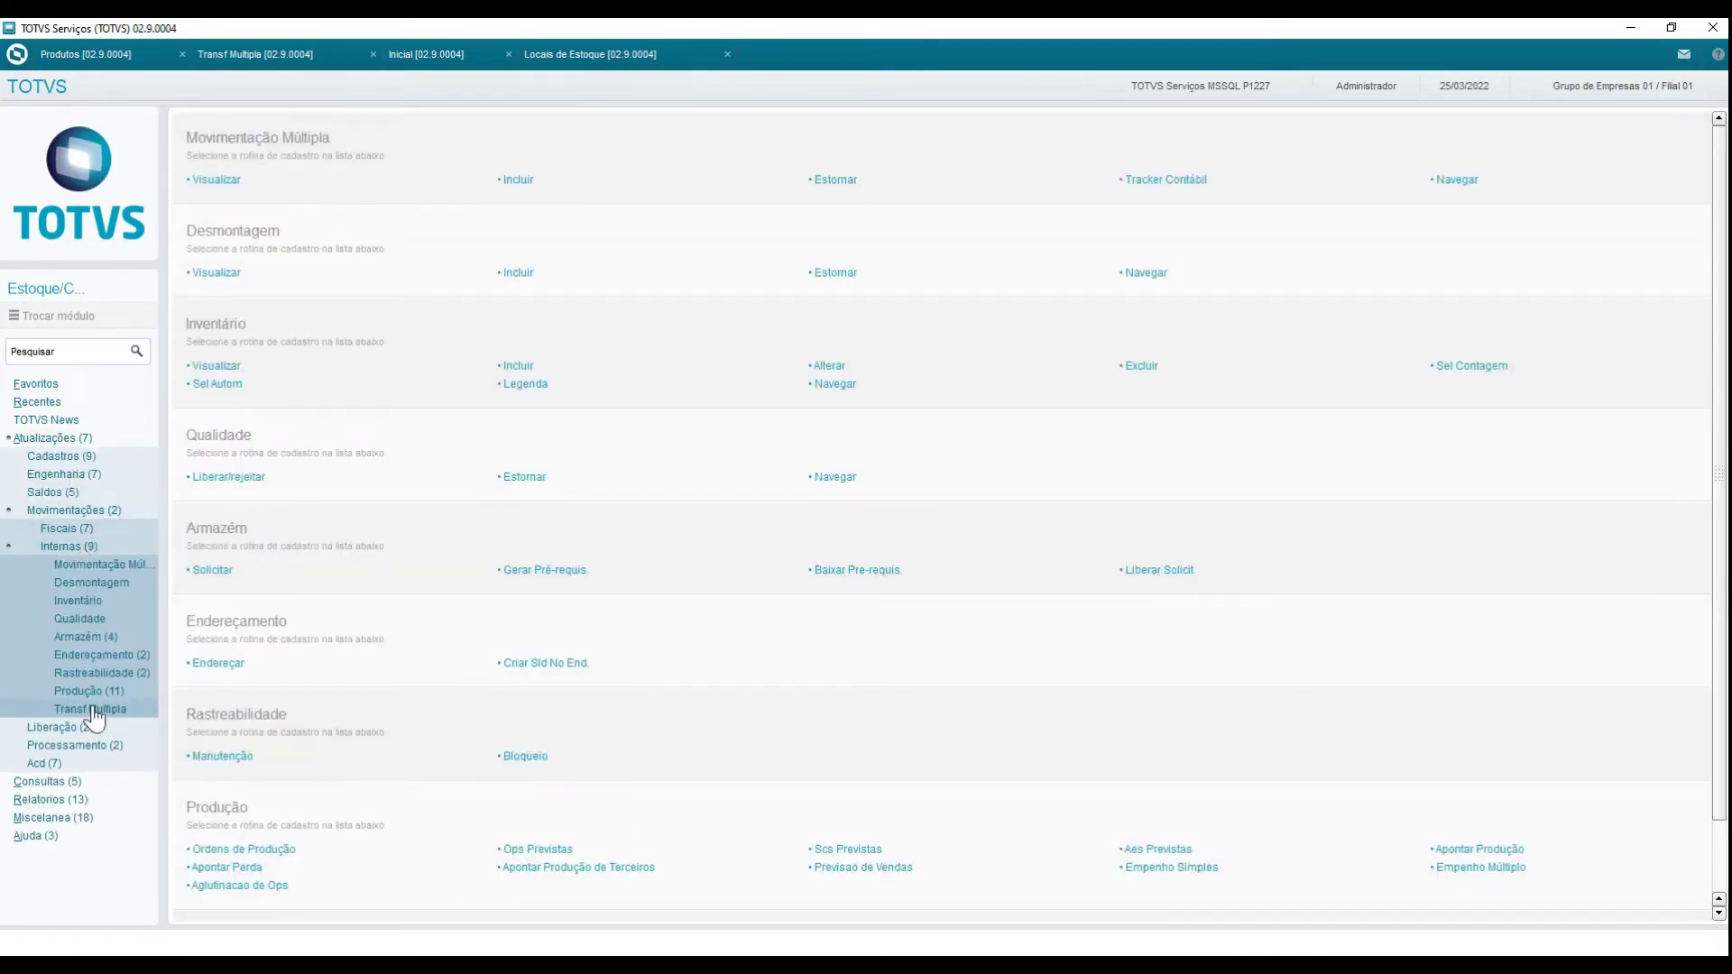
Enter MATA261 as the routine search term and return to the already open Transf Multipla routine.
{"action": "left_click", "coordinate": [57, 351]}
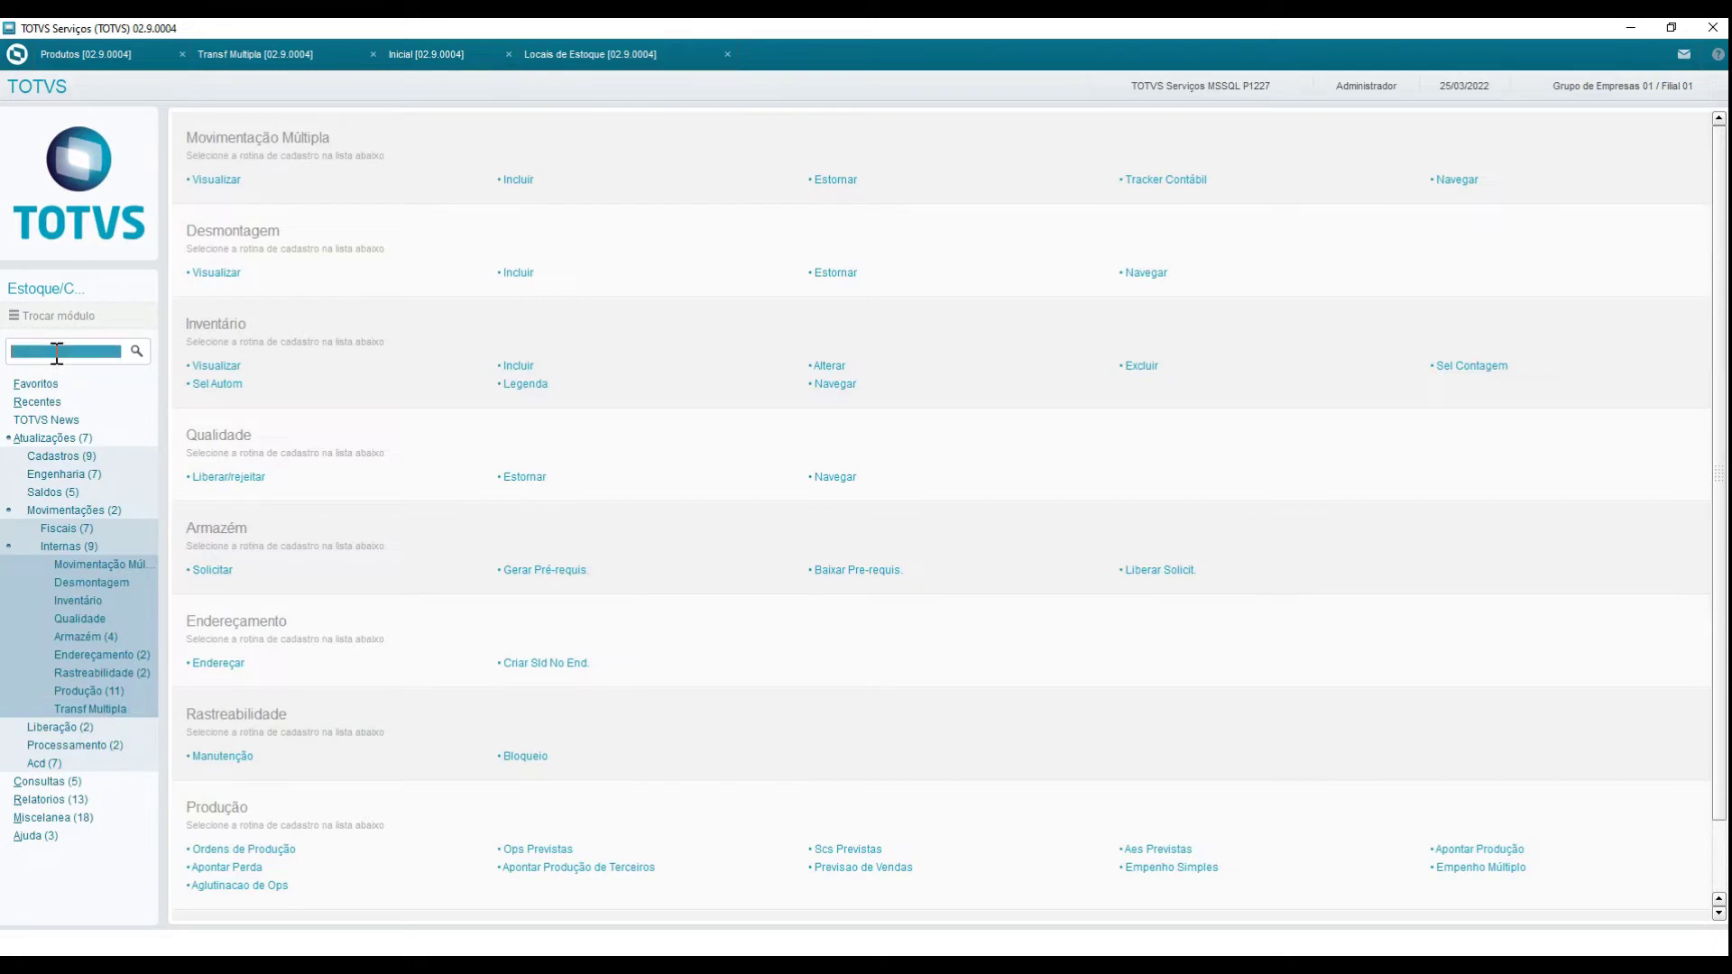
{"action": "type", "text": "MATA261"}
{"action": "left_click", "coordinate": [262, 54]}
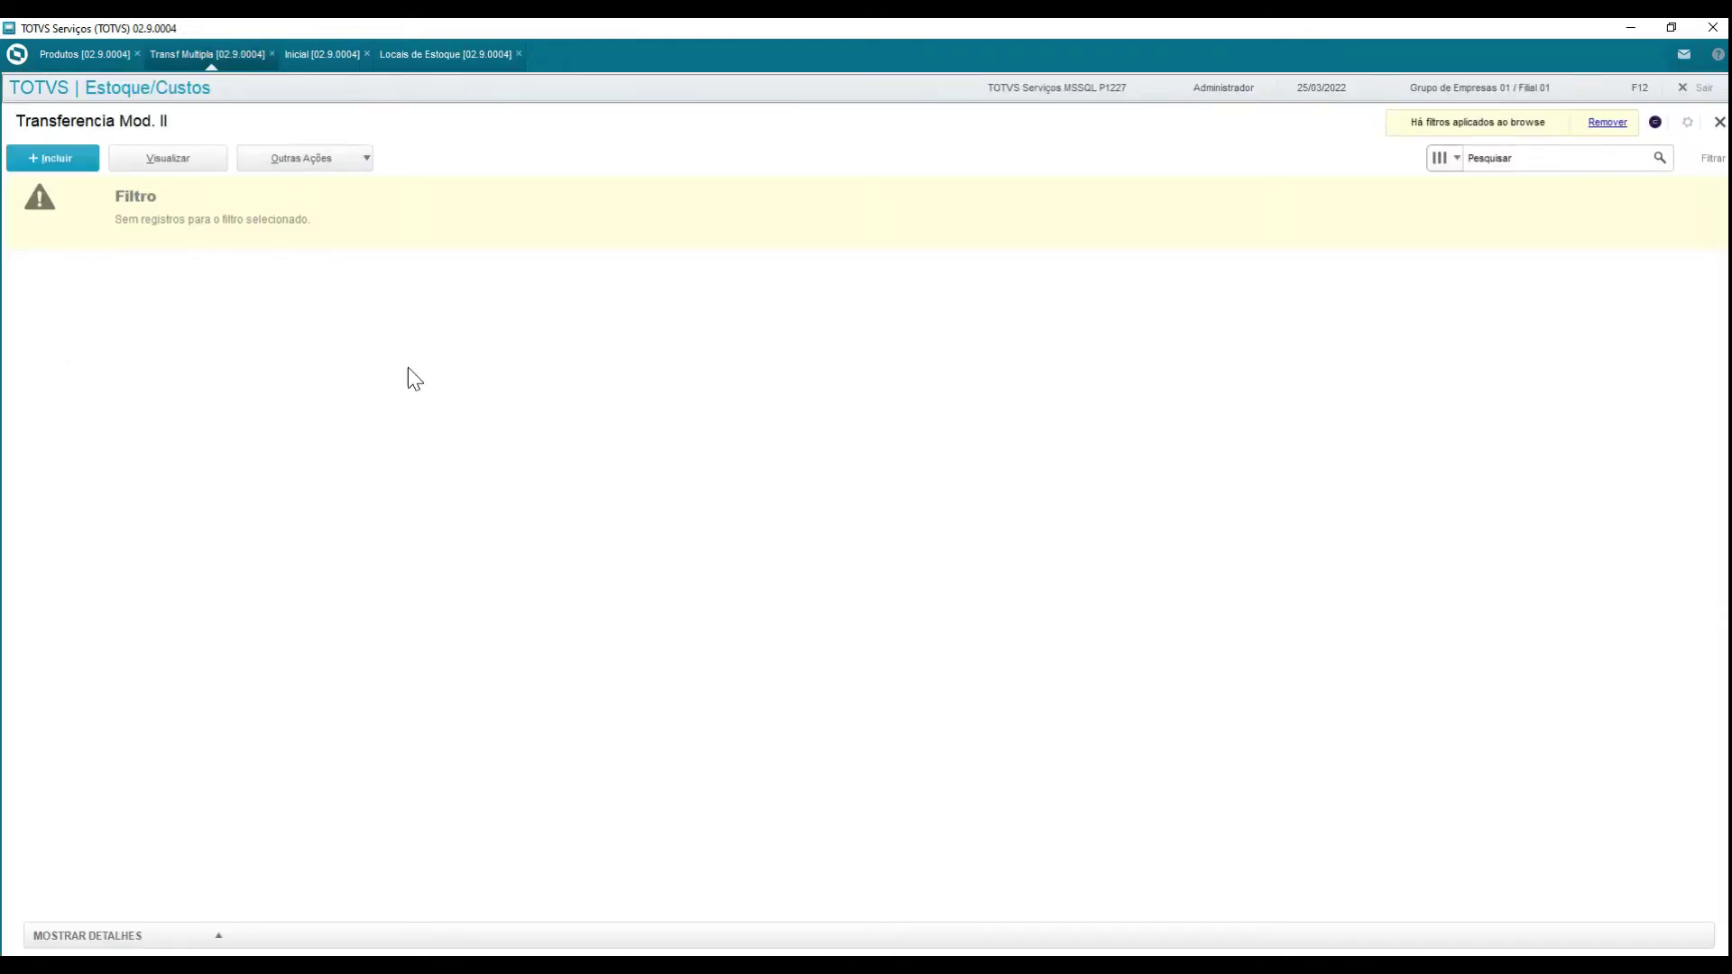
Start a new Mod. II transfer for branch E10101 and choose 536 as the origin product.
{"action": "left_click", "coordinate": [67, 162]}
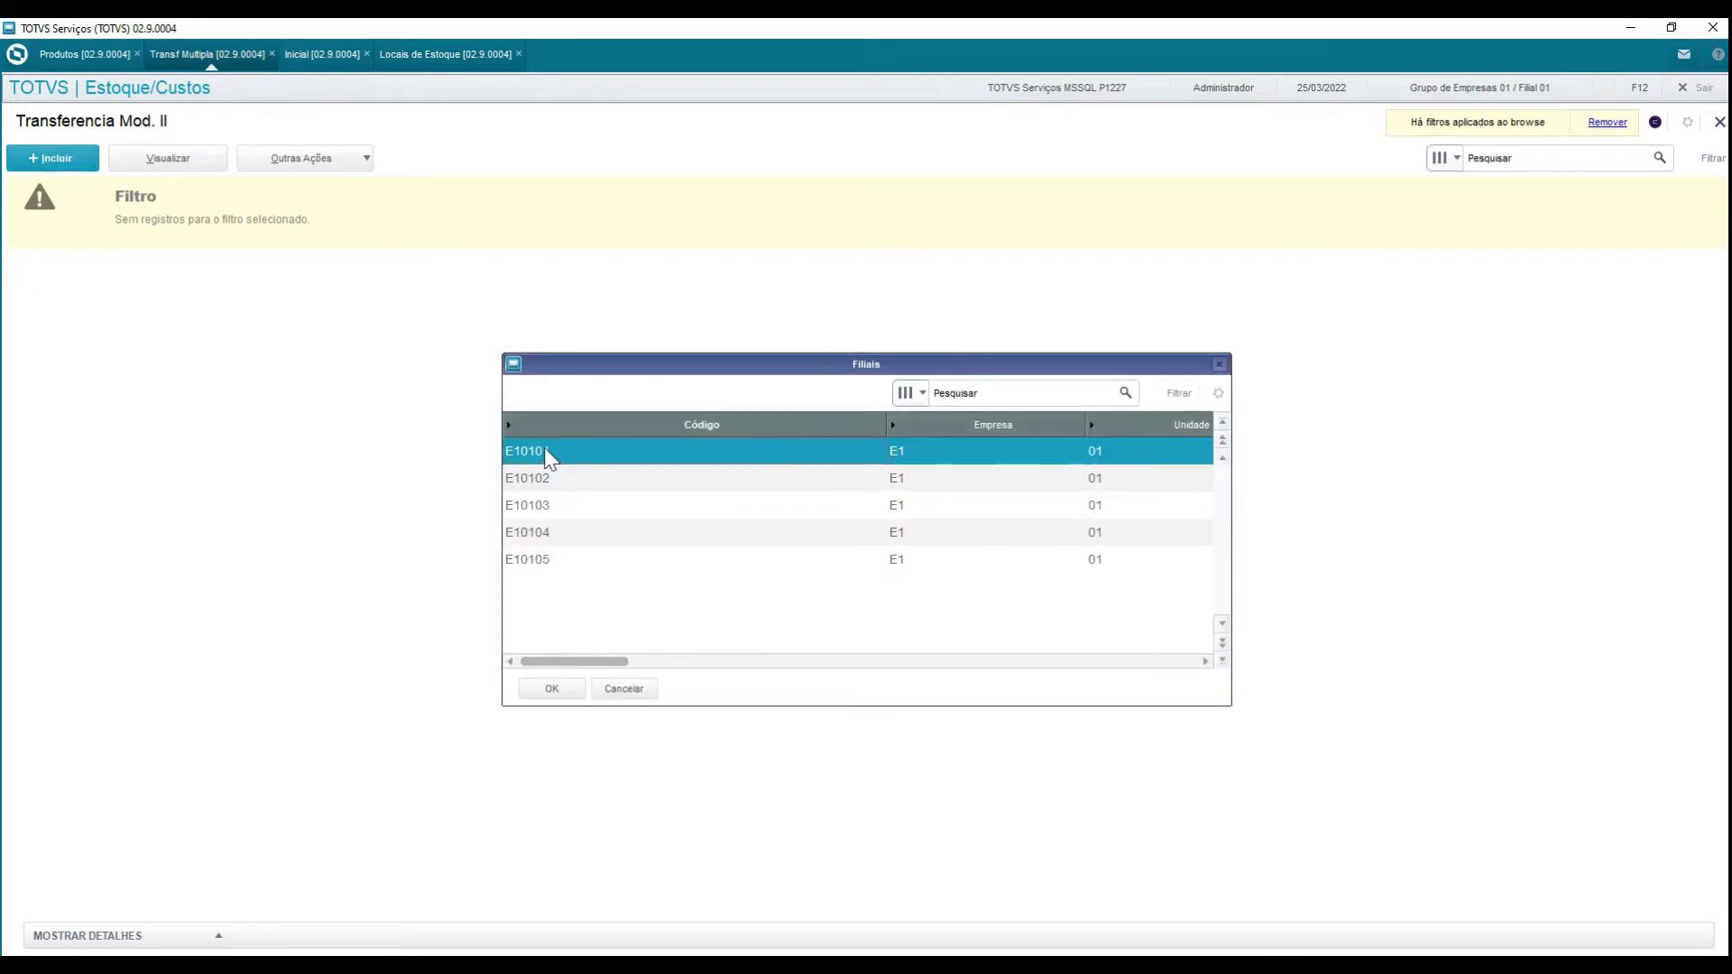
{"action": "left_click", "coordinate": [554, 690]}
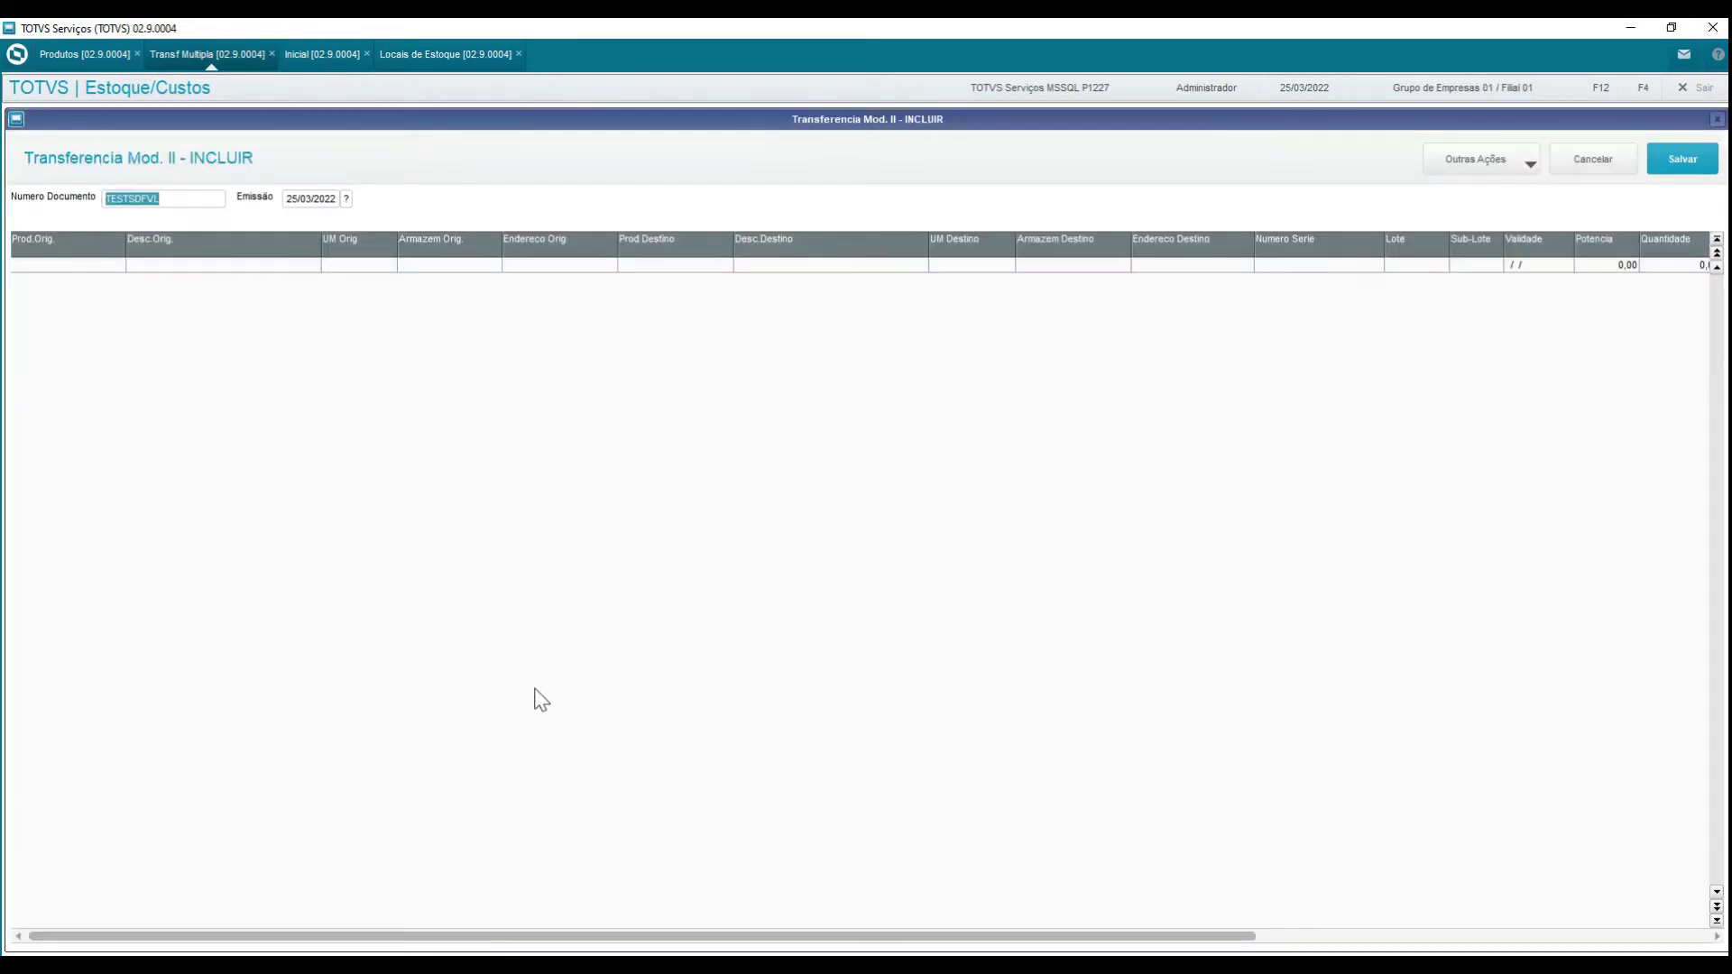
{"action": "key", "text": "Tab"}
{"action": "key", "text": "Tab"}
{"action": "type", "text": "53"}
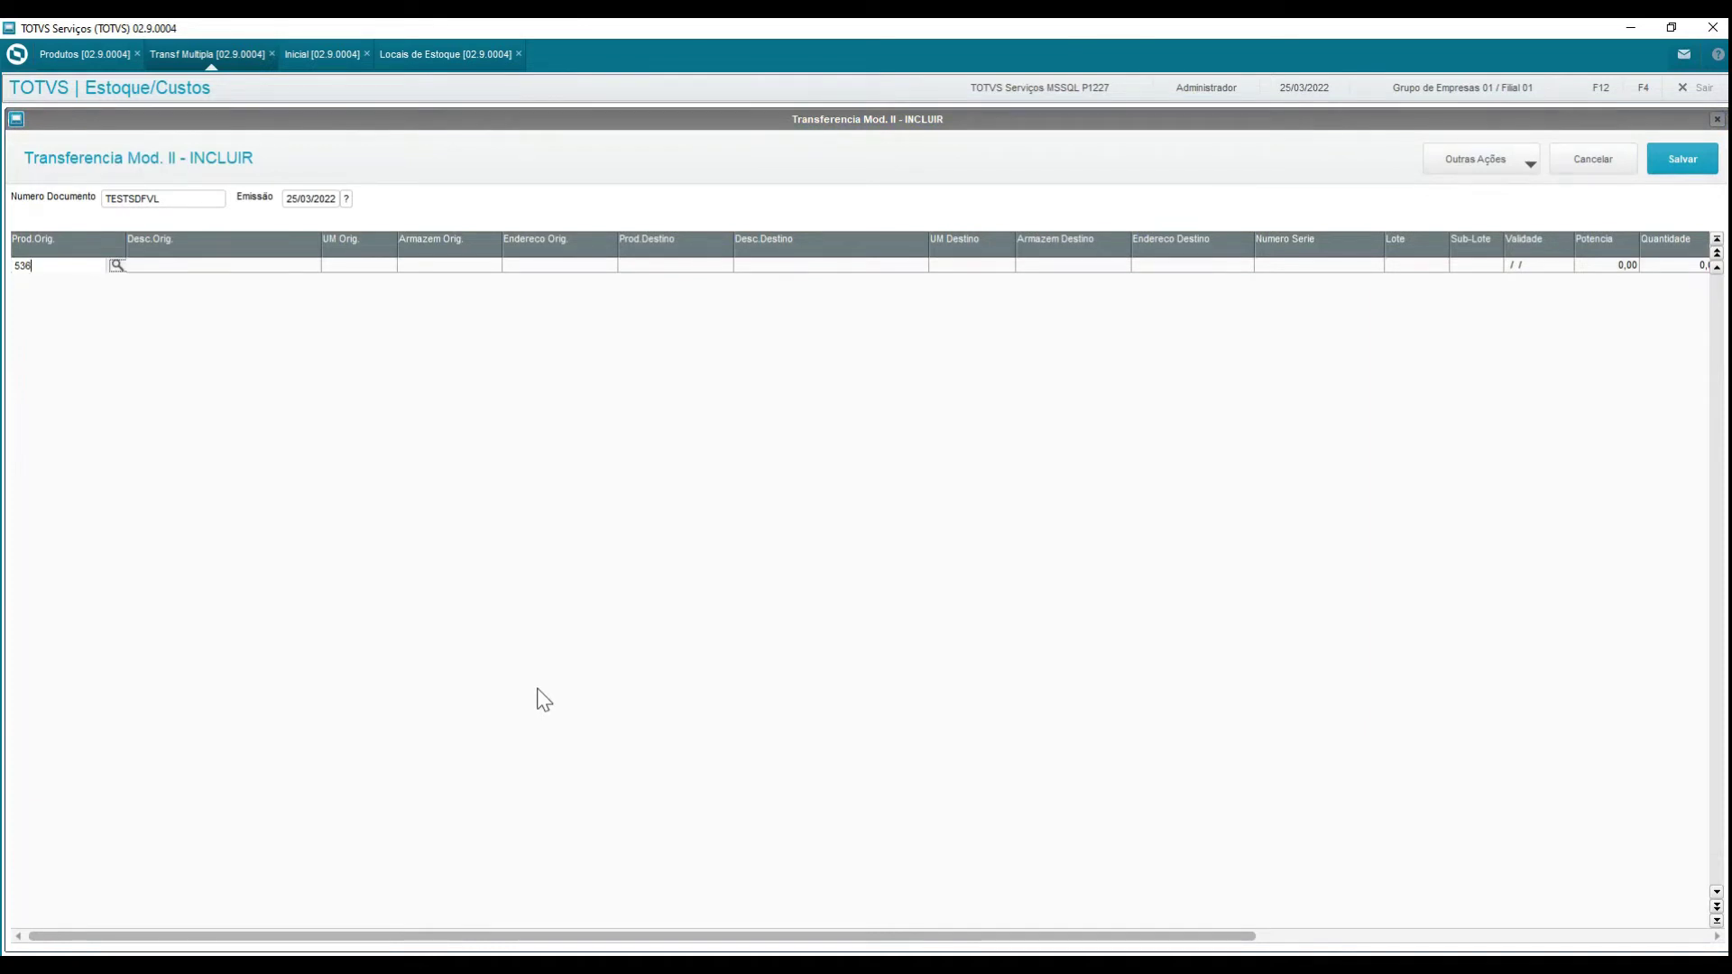
{"action": "key", "text": "F3"}
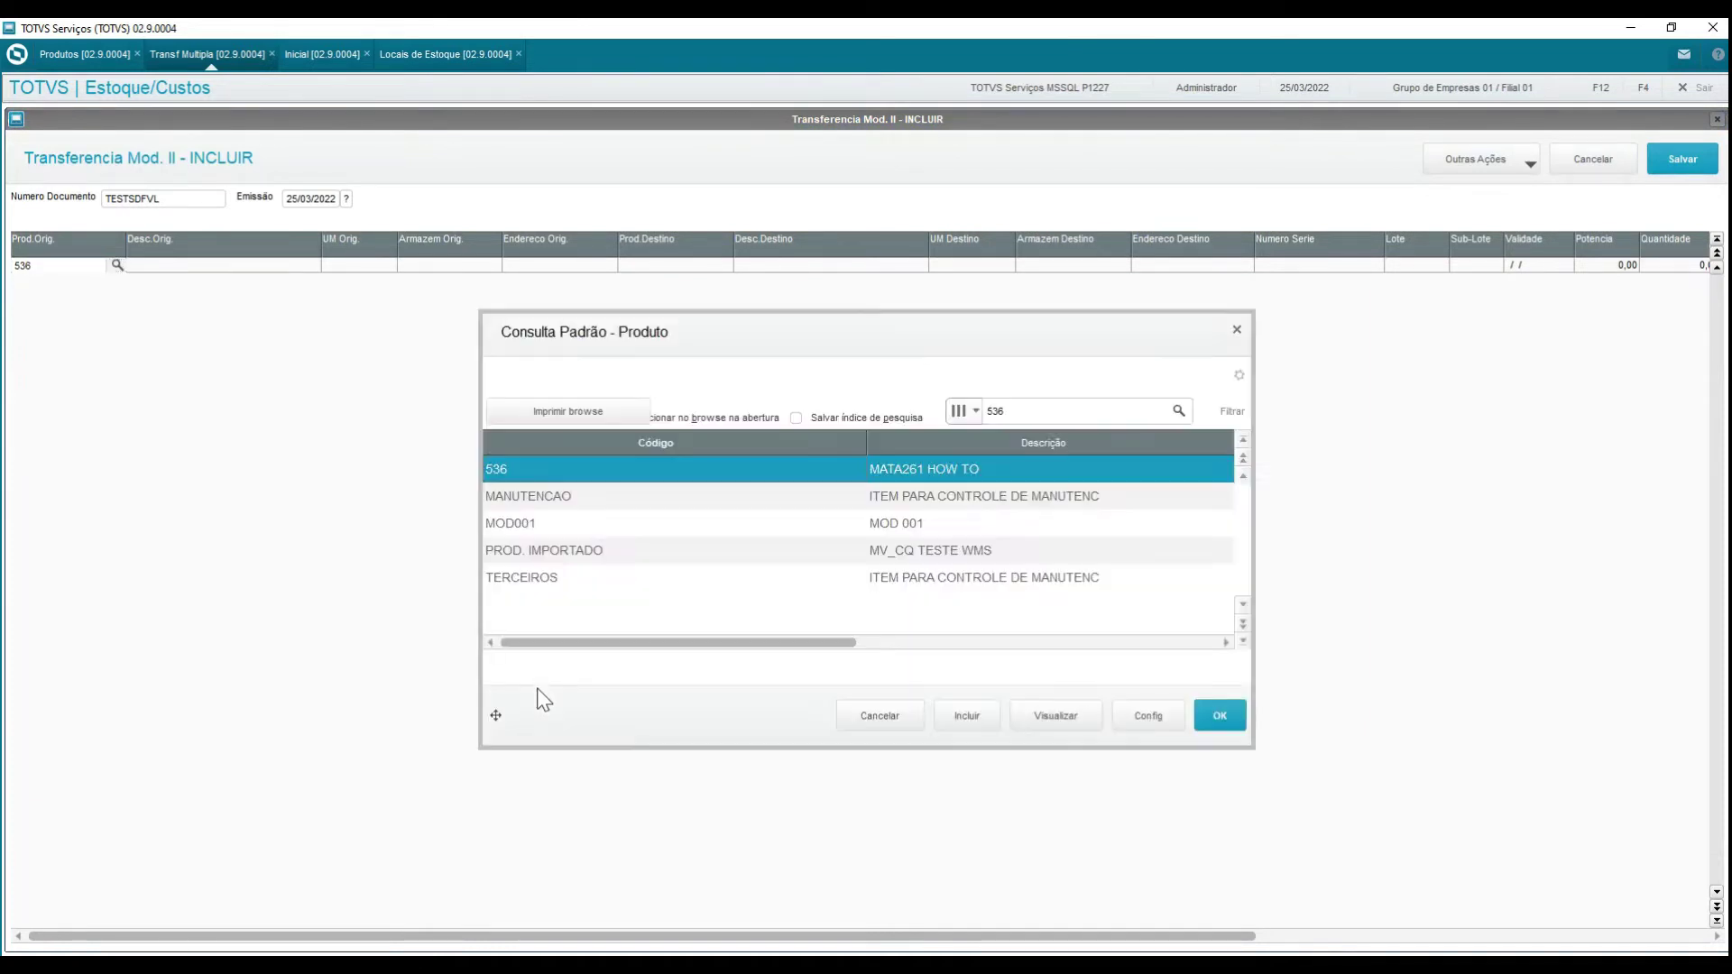
{"action": "key", "text": "Return"}
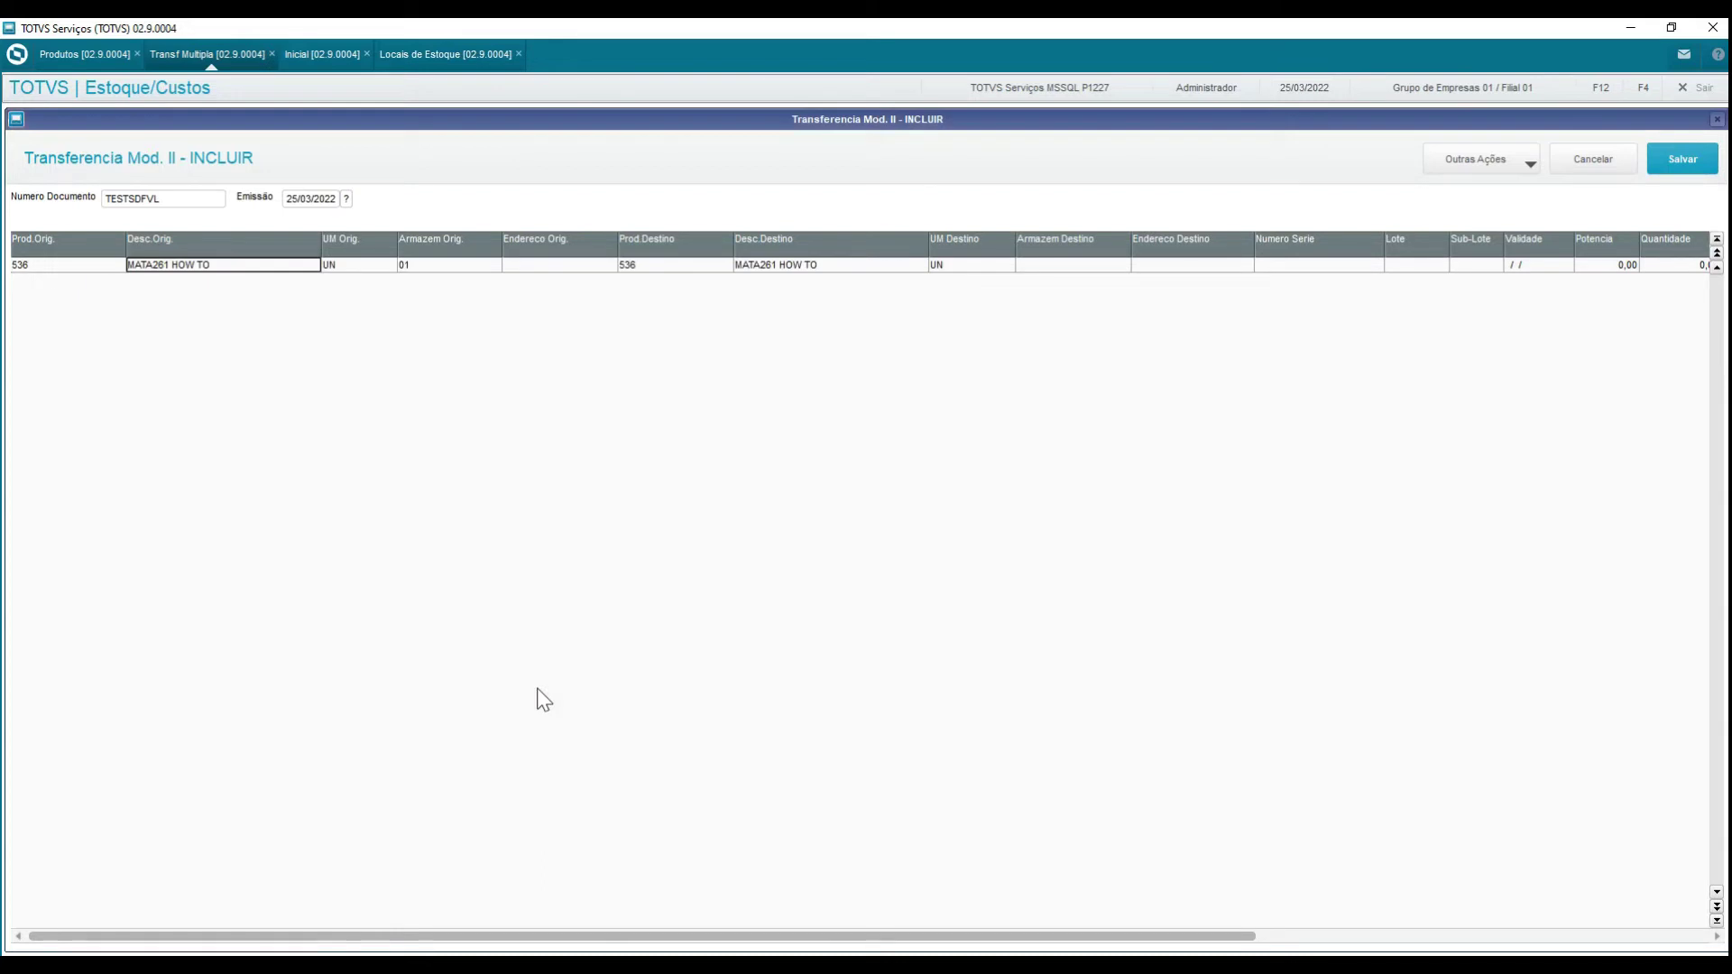
Consult the stock balances of product 536 from the origin product field of the transfer line.
{"action": "key", "text": "Tab"}
{"action": "key", "text": "Tab"}
{"action": "key", "text": "Tab"}
{"action": "key", "text": "Tab"}
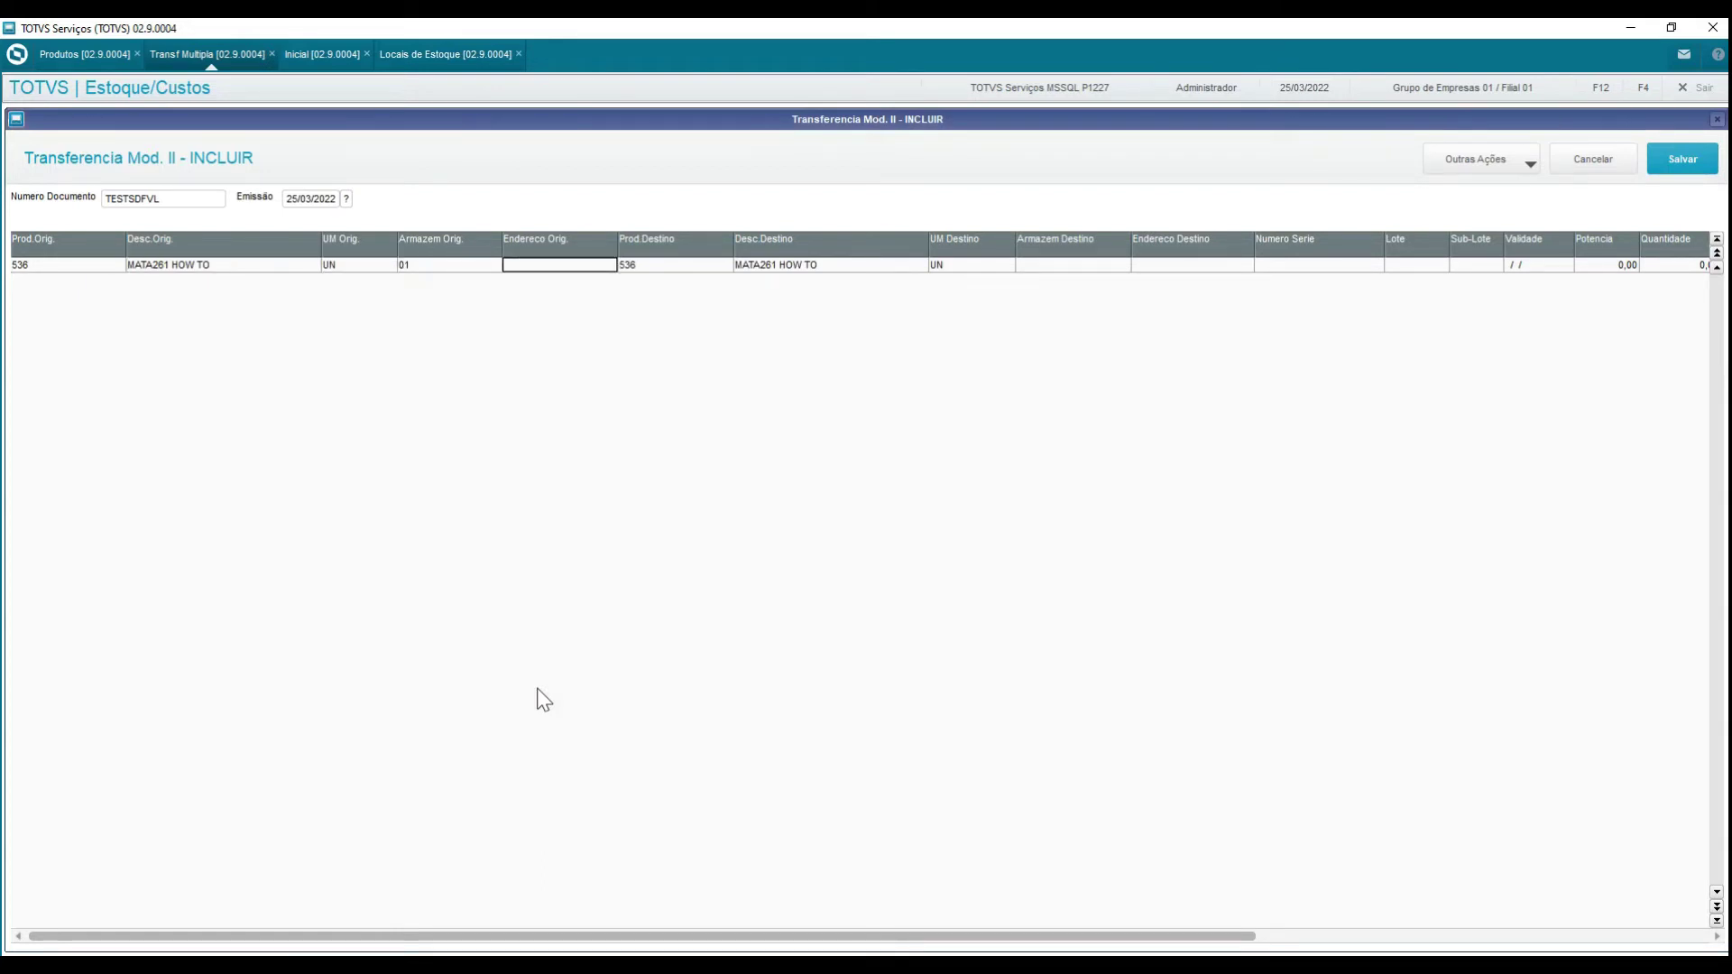
{"action": "key", "text": "shift+Tab"}
{"action": "key", "text": "shift+Tab"}
{"action": "key", "text": "shift+Tab"}
{"action": "key", "text": "shift+Tab"}
{"action": "key", "text": "shift+Tab"}
{"action": "key", "text": "Return"}
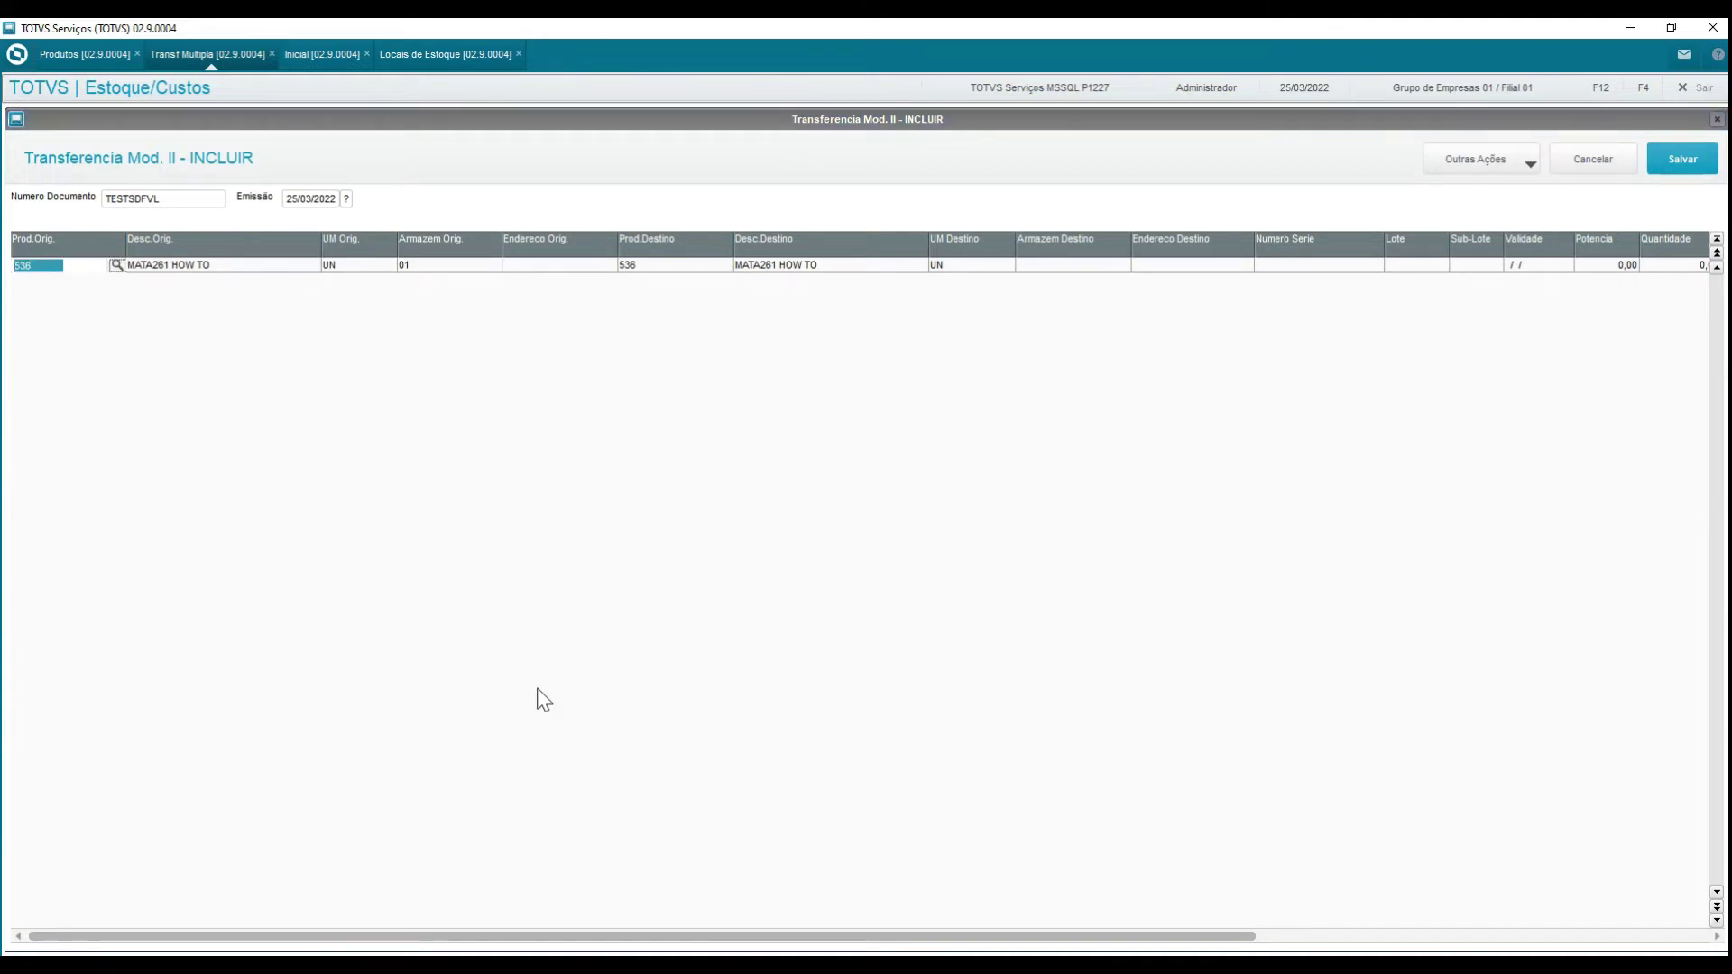
{"action": "key", "text": "F4"}
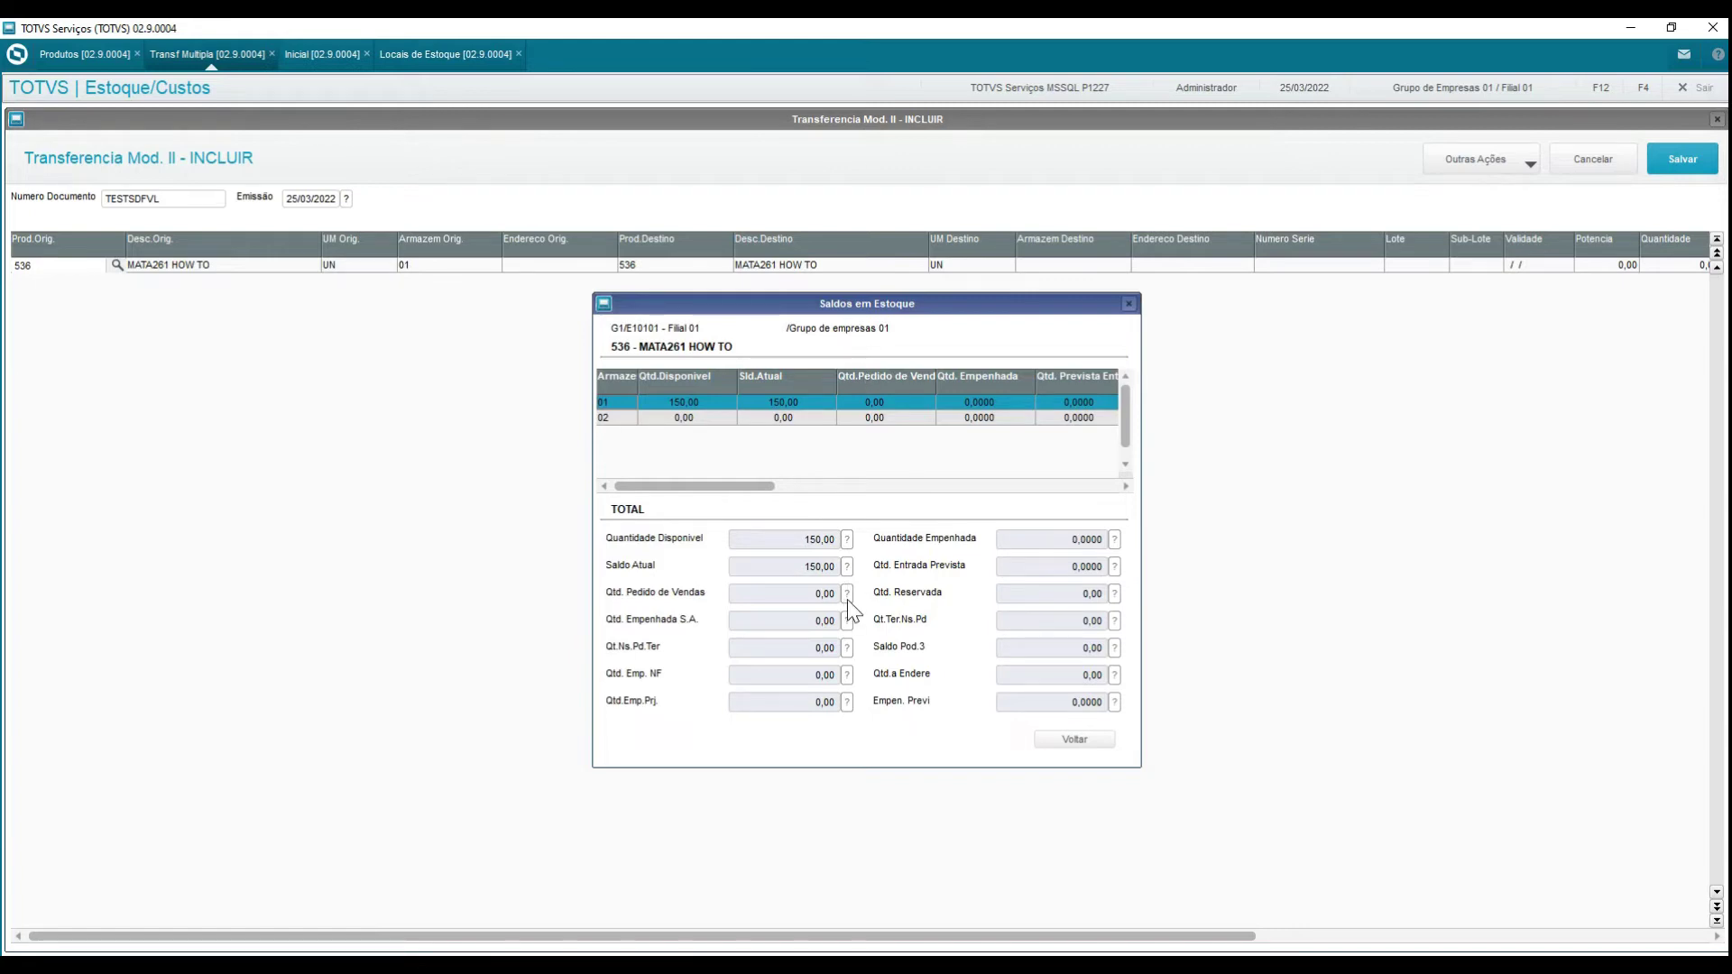
{"action": "key", "text": "Escape"}
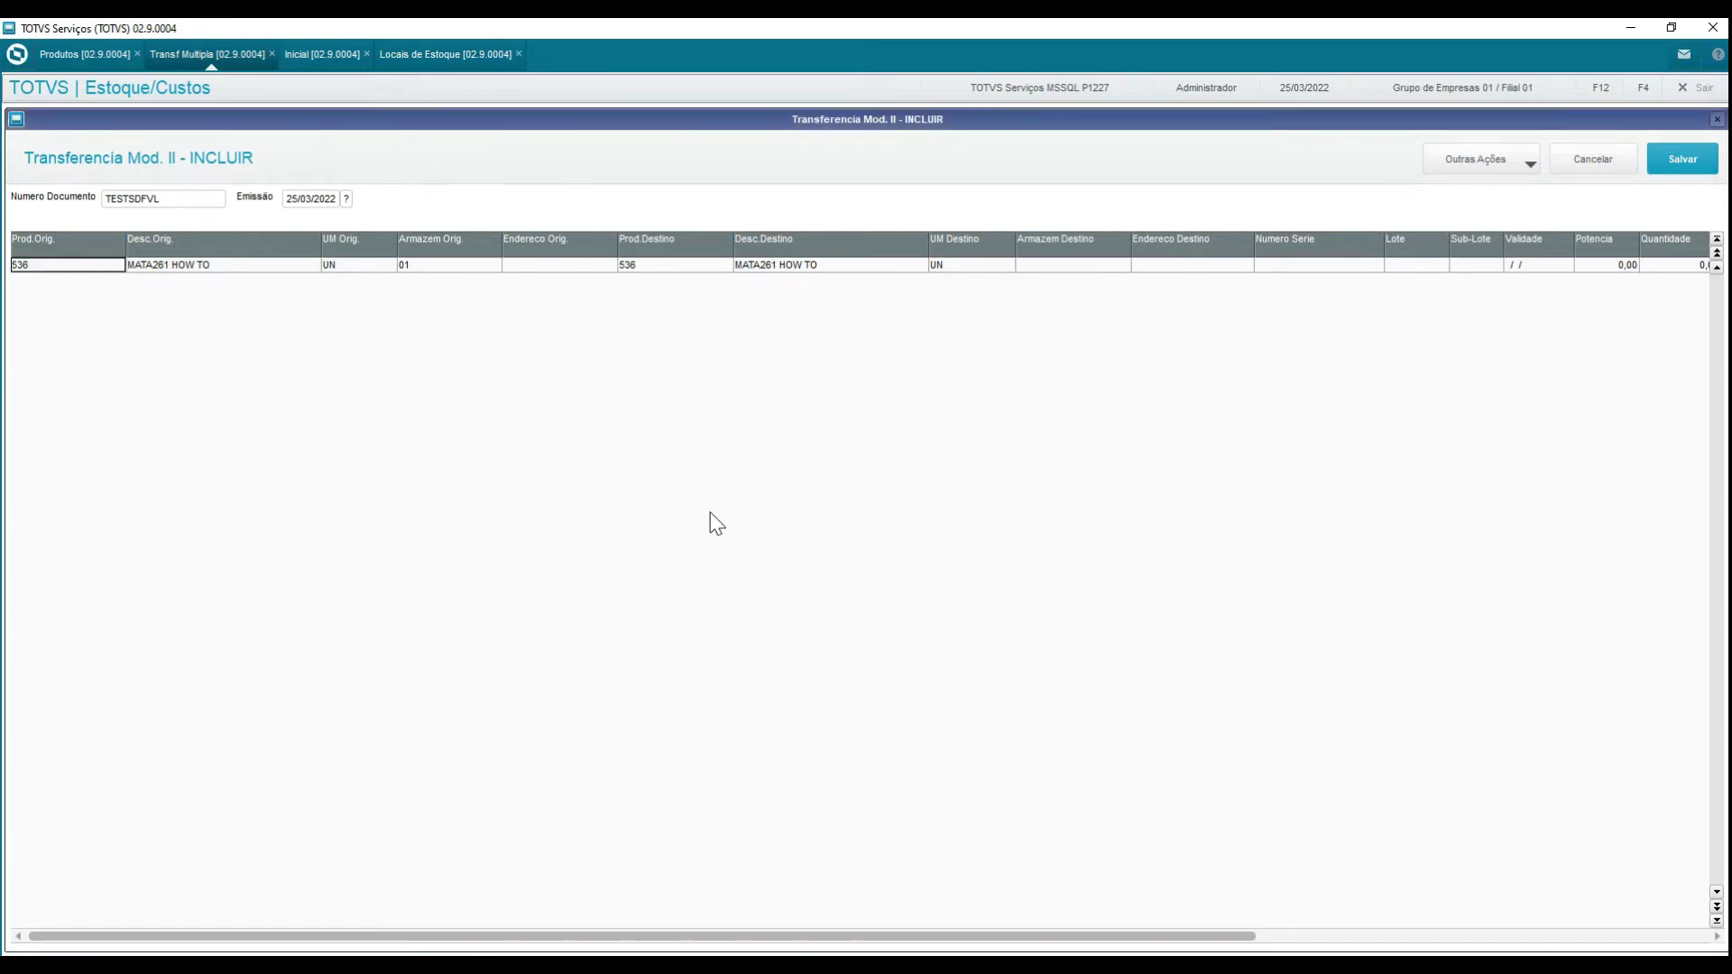
Set the first transfer line's destination warehouse to 02.
{"action": "key", "text": "Return"}
{"action": "key", "text": "Return"}
{"action": "key", "text": "Return"}
{"action": "key", "text": "Left"}
{"action": "key", "text": "Left"}
{"action": "key", "text": "Right"}
{"action": "key", "text": "Right"}
{"action": "key", "text": "Right"}
{"action": "key", "text": "Right"}
{"action": "key", "text": "Right"}
{"action": "key", "text": "Right"}
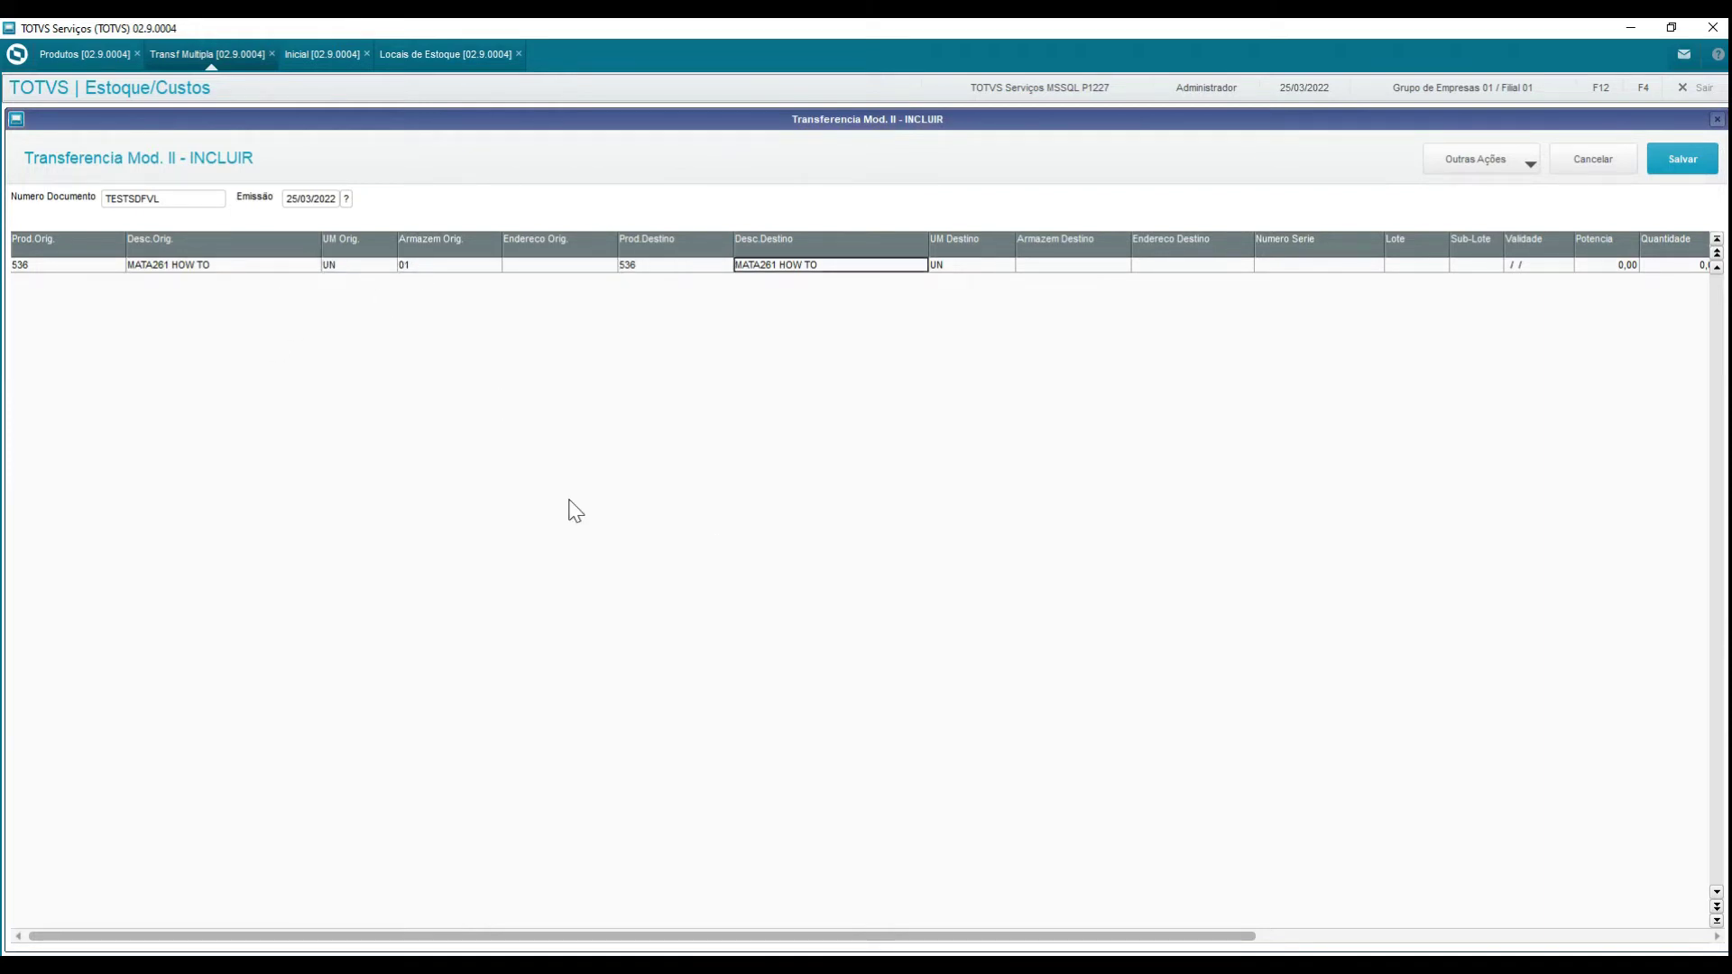
{"action": "type", "text": "02"}
{"action": "key", "text": "Return"}
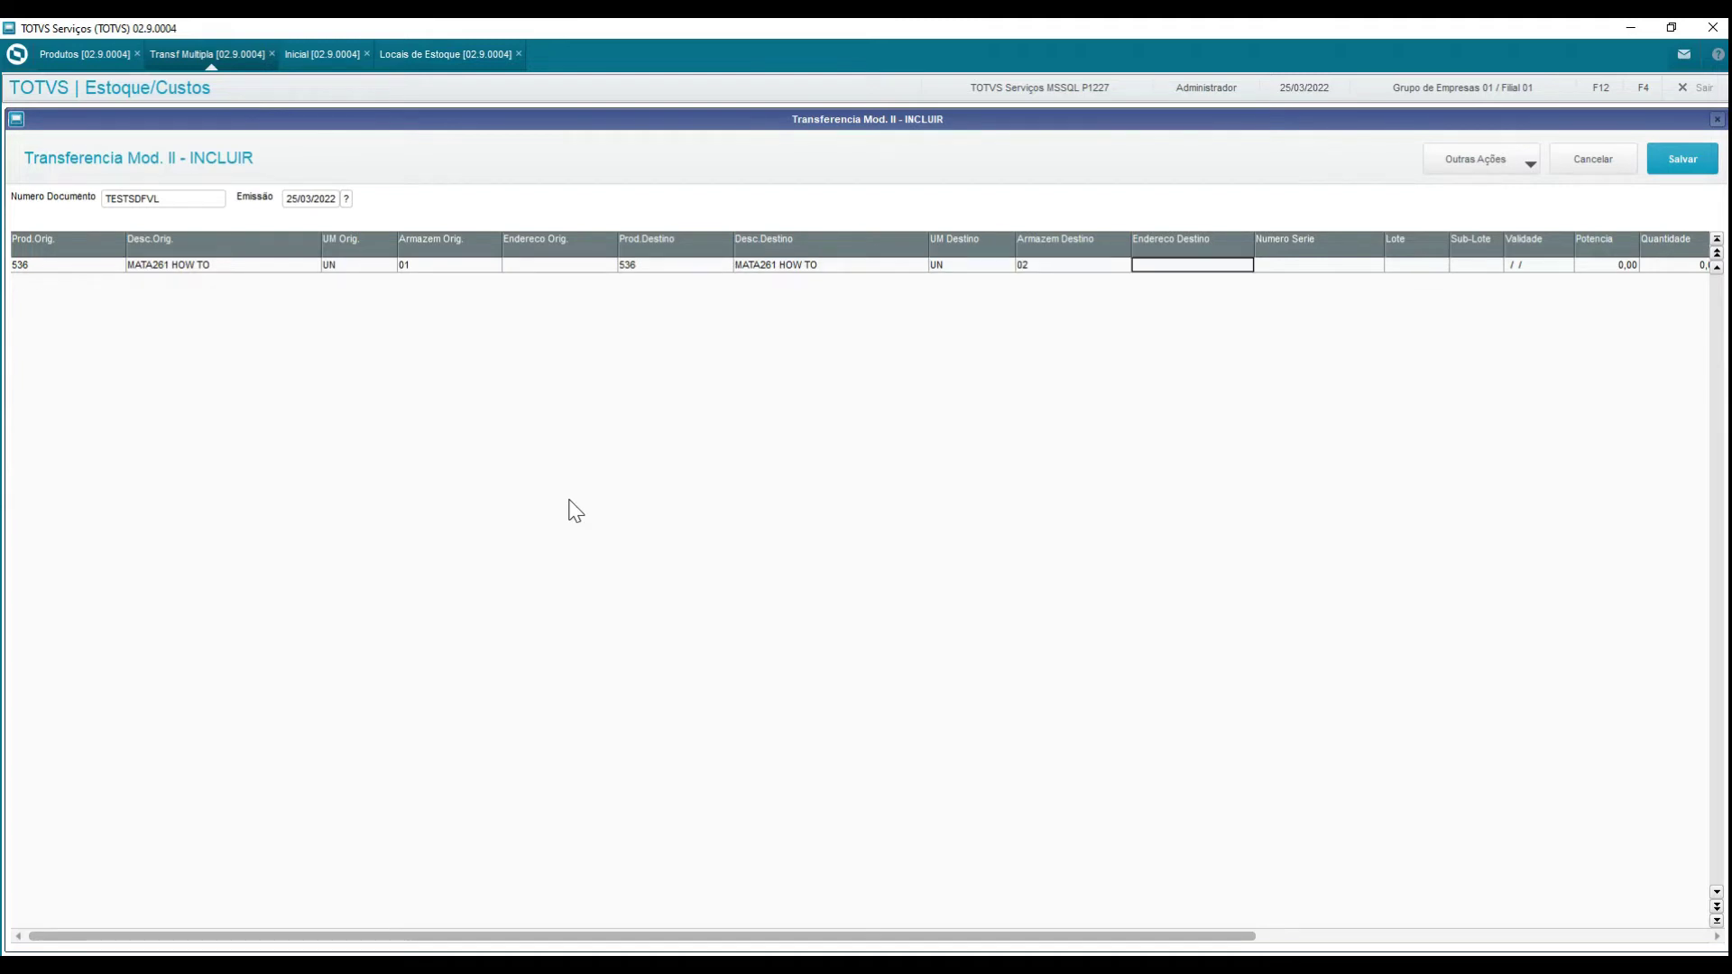
Set the first transfer line's quantity to 50.
{"action": "key", "text": "Right"}
{"action": "key", "text": "Left"}
{"action": "key", "text": "Left"}
{"action": "key", "text": "Right"}
{"action": "key", "text": "Right"}
{"action": "key", "text": "Right"}
{"action": "key", "text": "Right"}
{"action": "key", "text": "Right"}
{"action": "key", "text": "Right"}
{"action": "key", "text": "Right"}
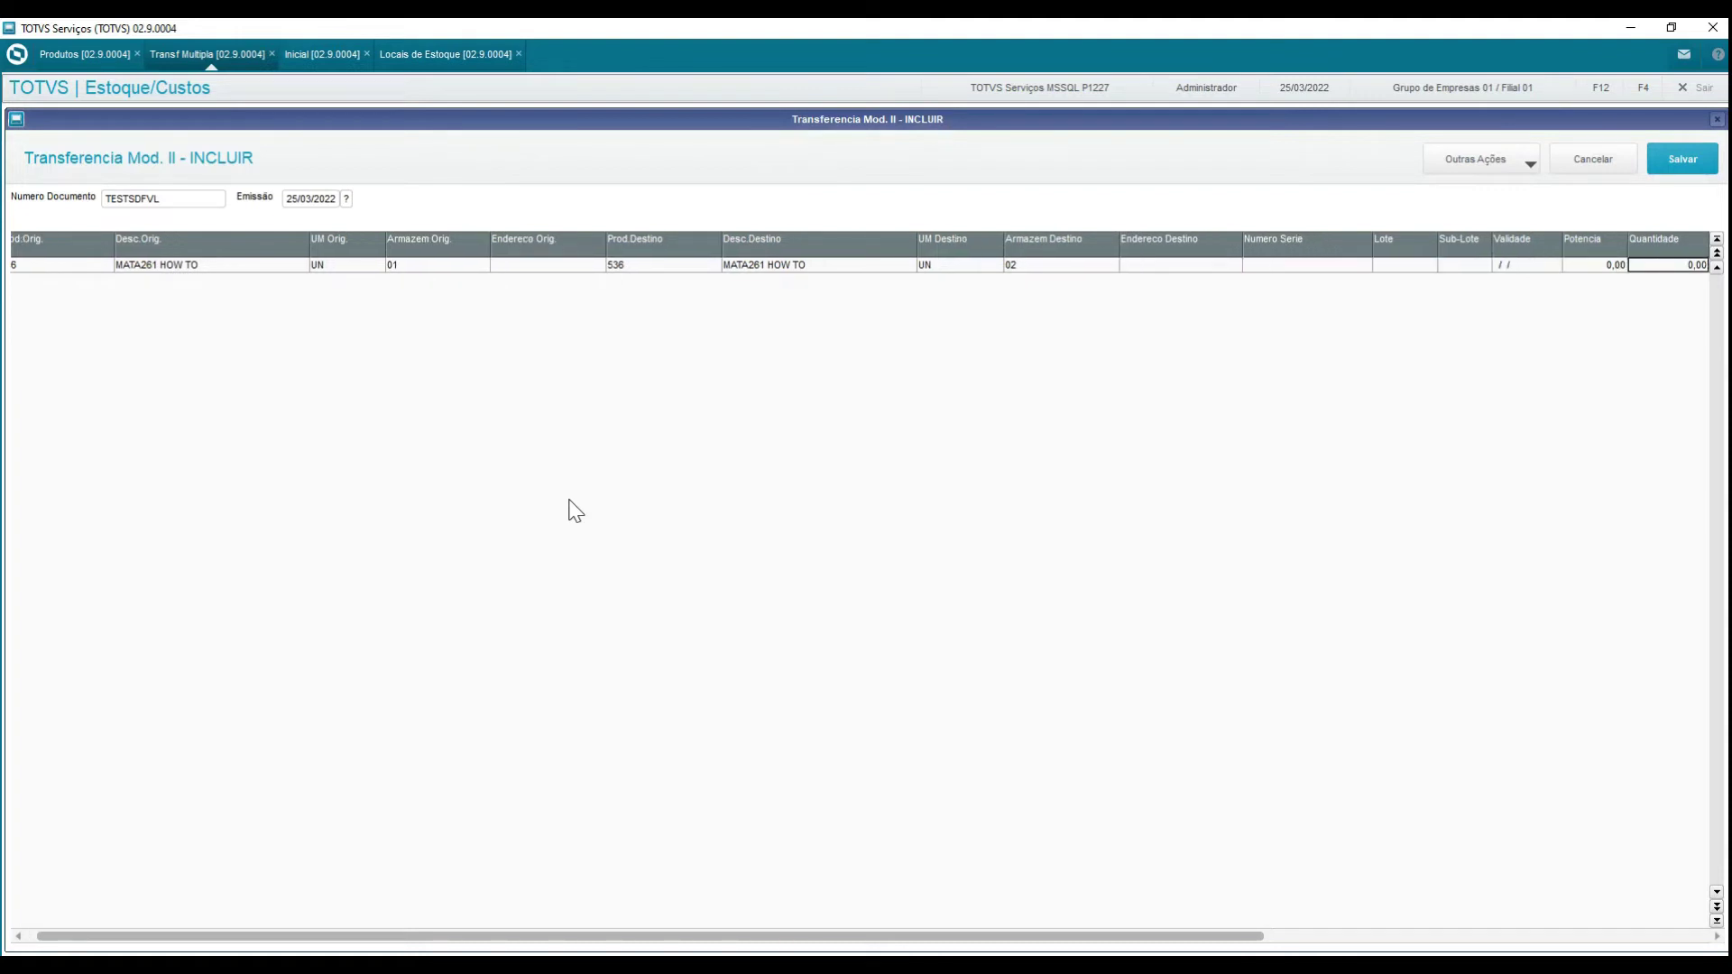
{"action": "type", "text": "50"}
{"action": "key", "text": "Return"}
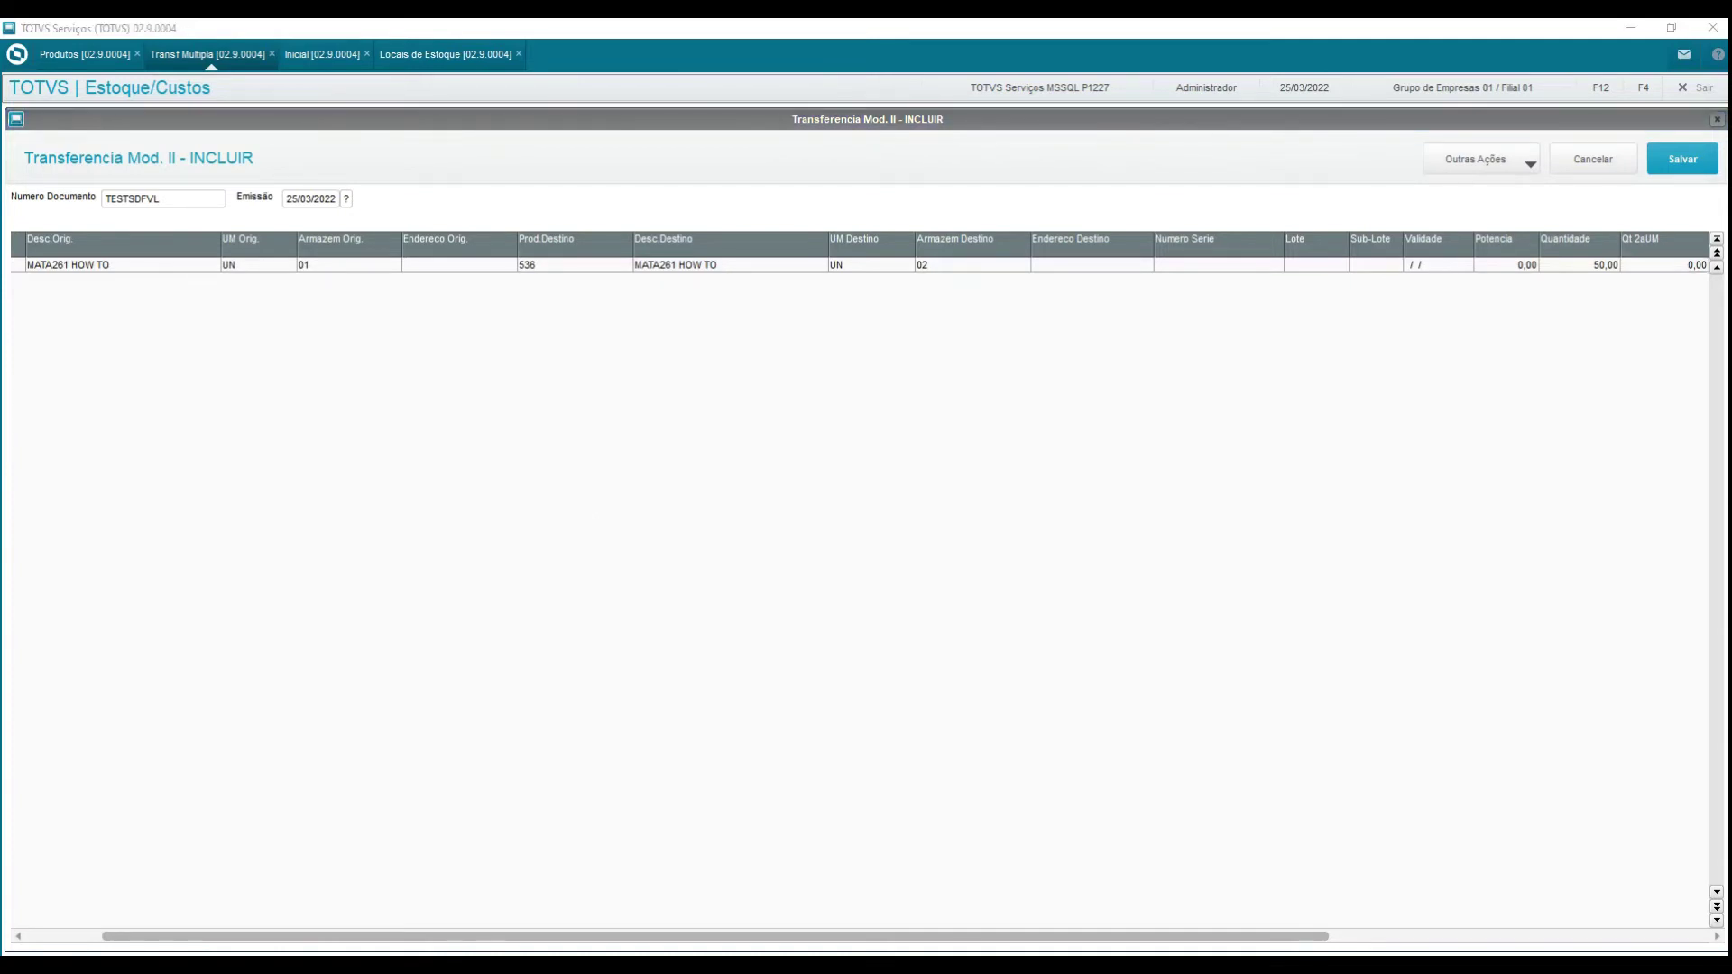
Add a second transfer line with 536 as the origin product and advance to its destination warehouse.
{"action": "left_click", "coordinate": [740, 274]}
{"action": "key", "text": "Return"}
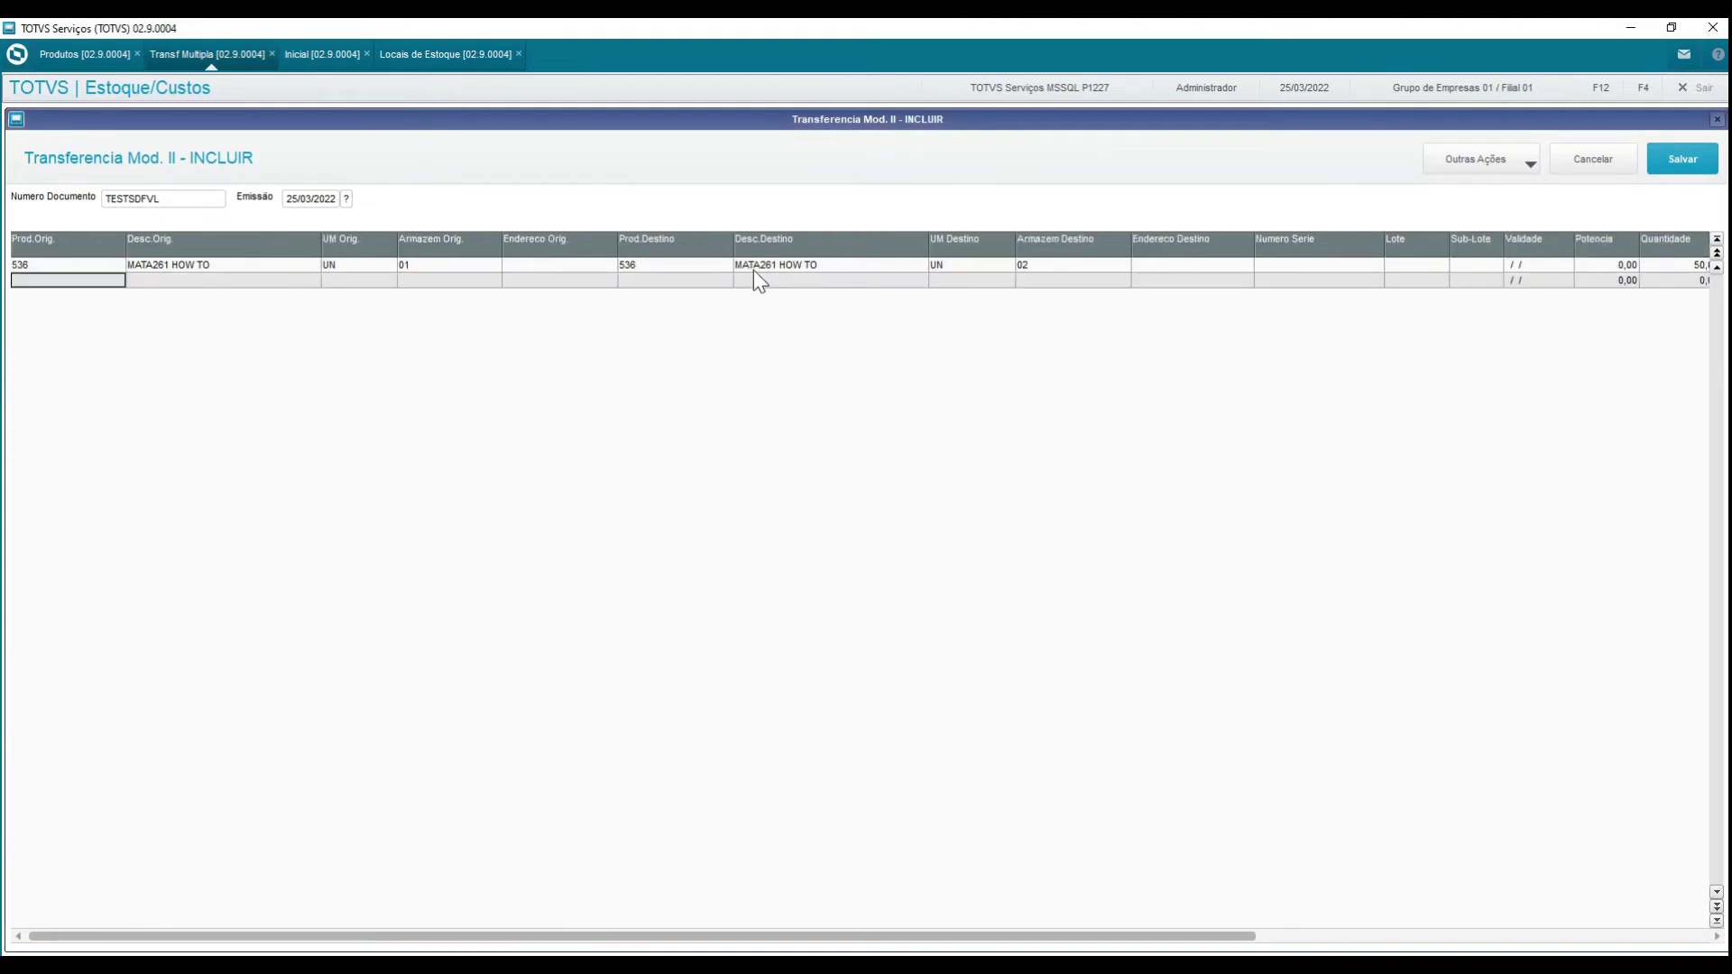
{"action": "type", "text": "536"}
{"action": "key", "text": "Return"}
{"action": "key", "text": "Return"}
{"action": "key", "text": "Return"}
{"action": "key", "text": "Return"}
{"action": "key", "text": "Return"}
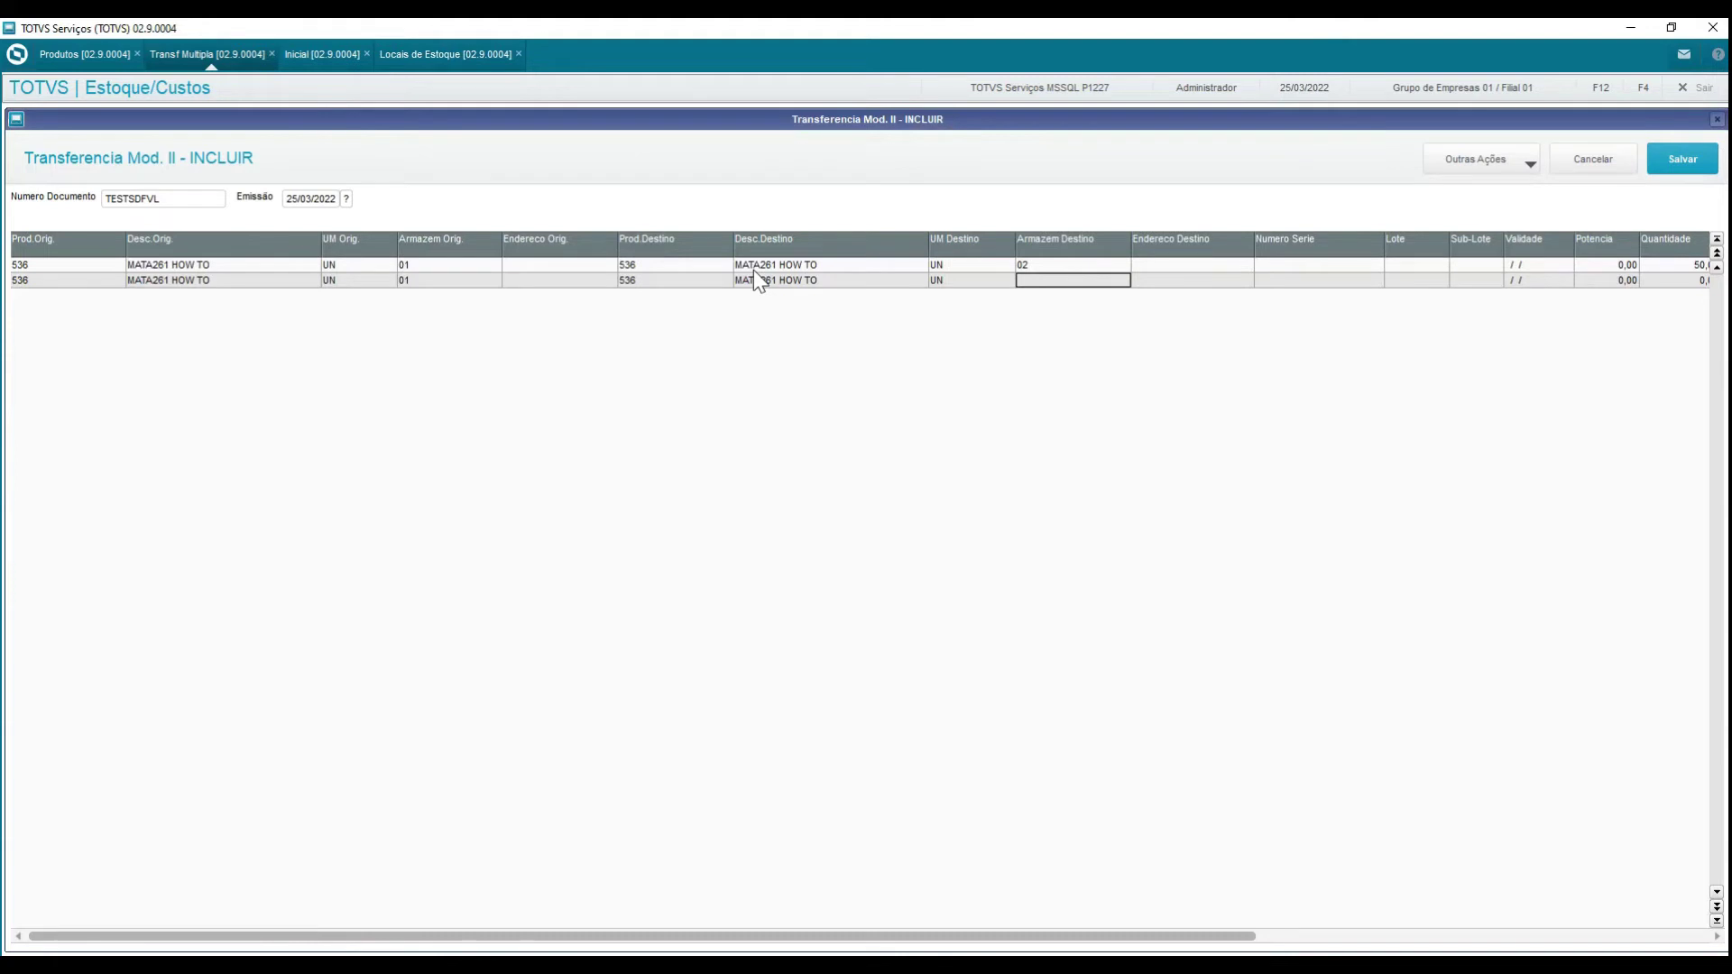
Try to assign a destination warehouse to product 536 on the second transfer line.
{"action": "key", "text": "Return"}
{"action": "key", "text": "Return"}
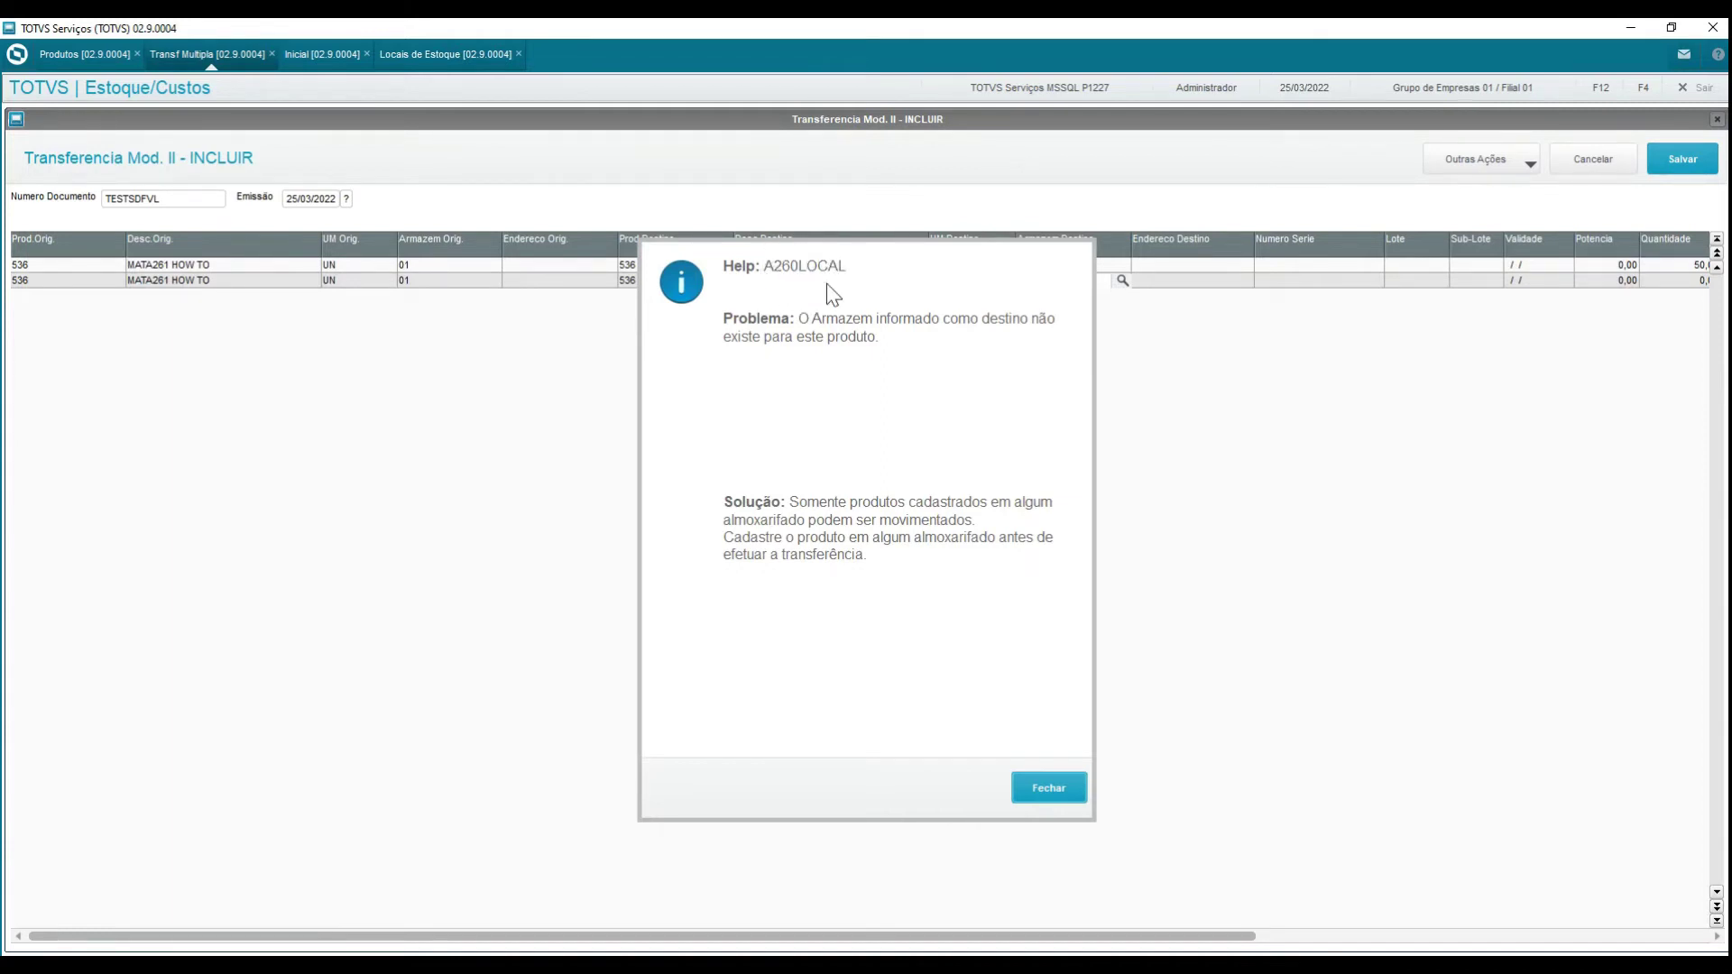
{"action": "left_click", "coordinate": [1040, 794]}
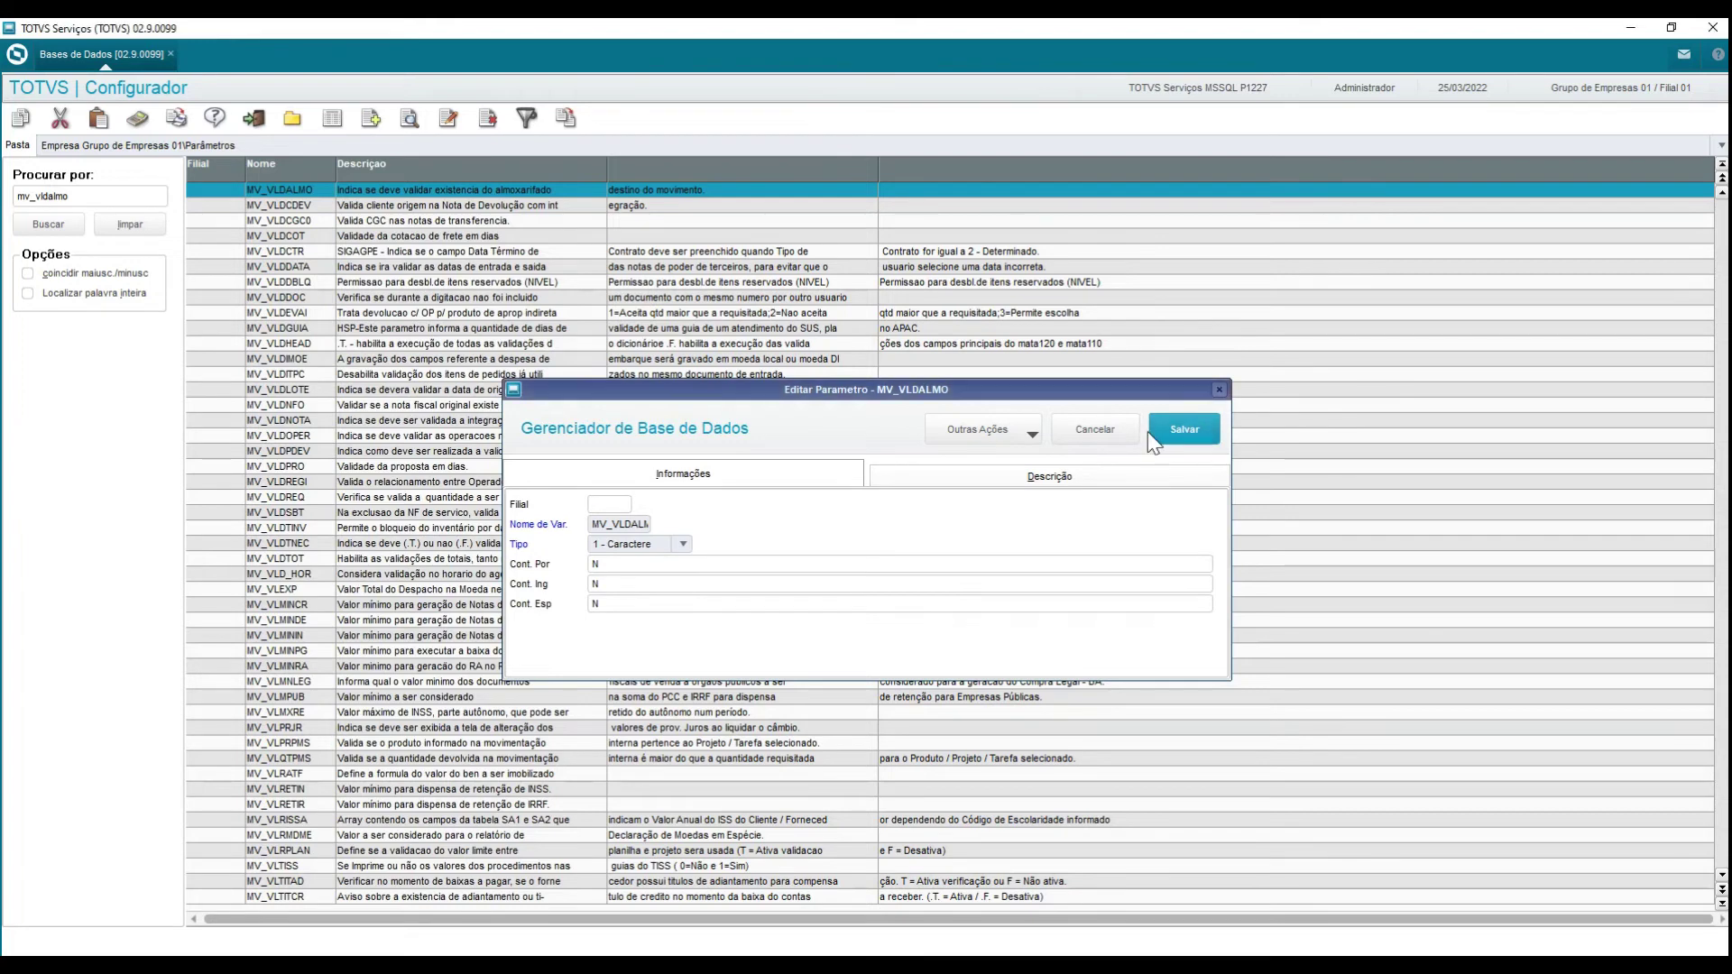
Save parameter MV_VLDALMO with content N and switch back to the Estoque/Custos transfer window.
{"action": "left_click", "coordinate": [1189, 431]}
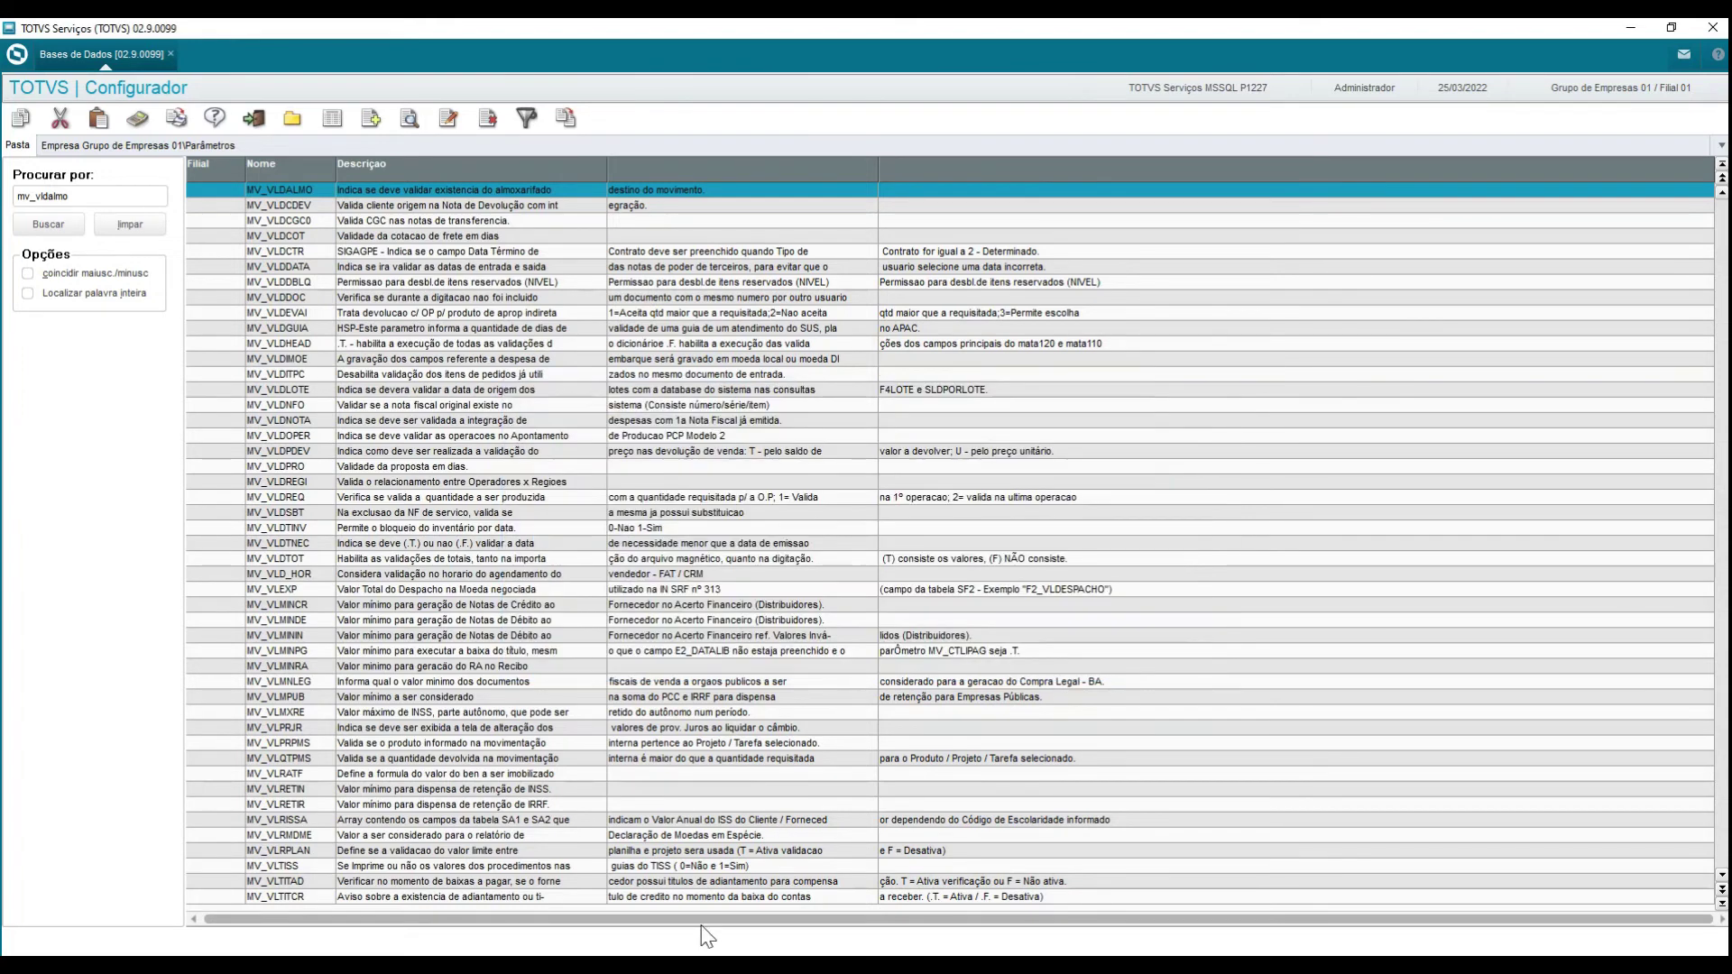
{"action": "left_click", "coordinate": [694, 907]}
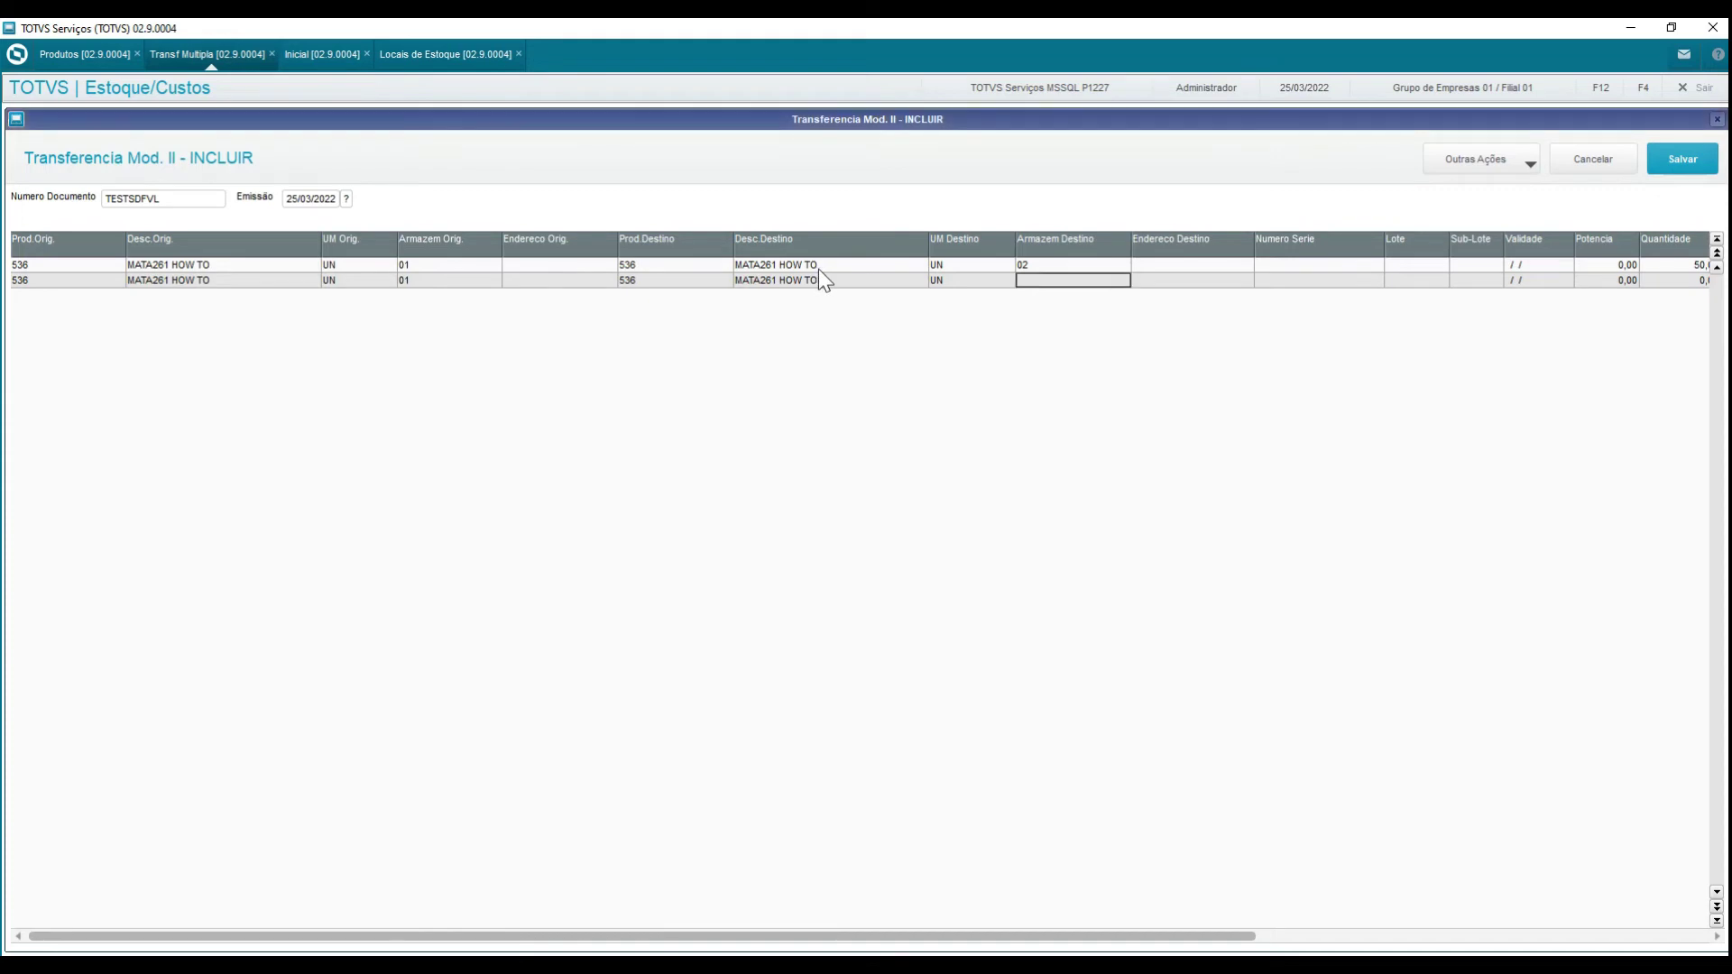
Set the second transfer line's destination warehouse to 03 and its quantity to 50.
{"action": "type", "text": "03"}
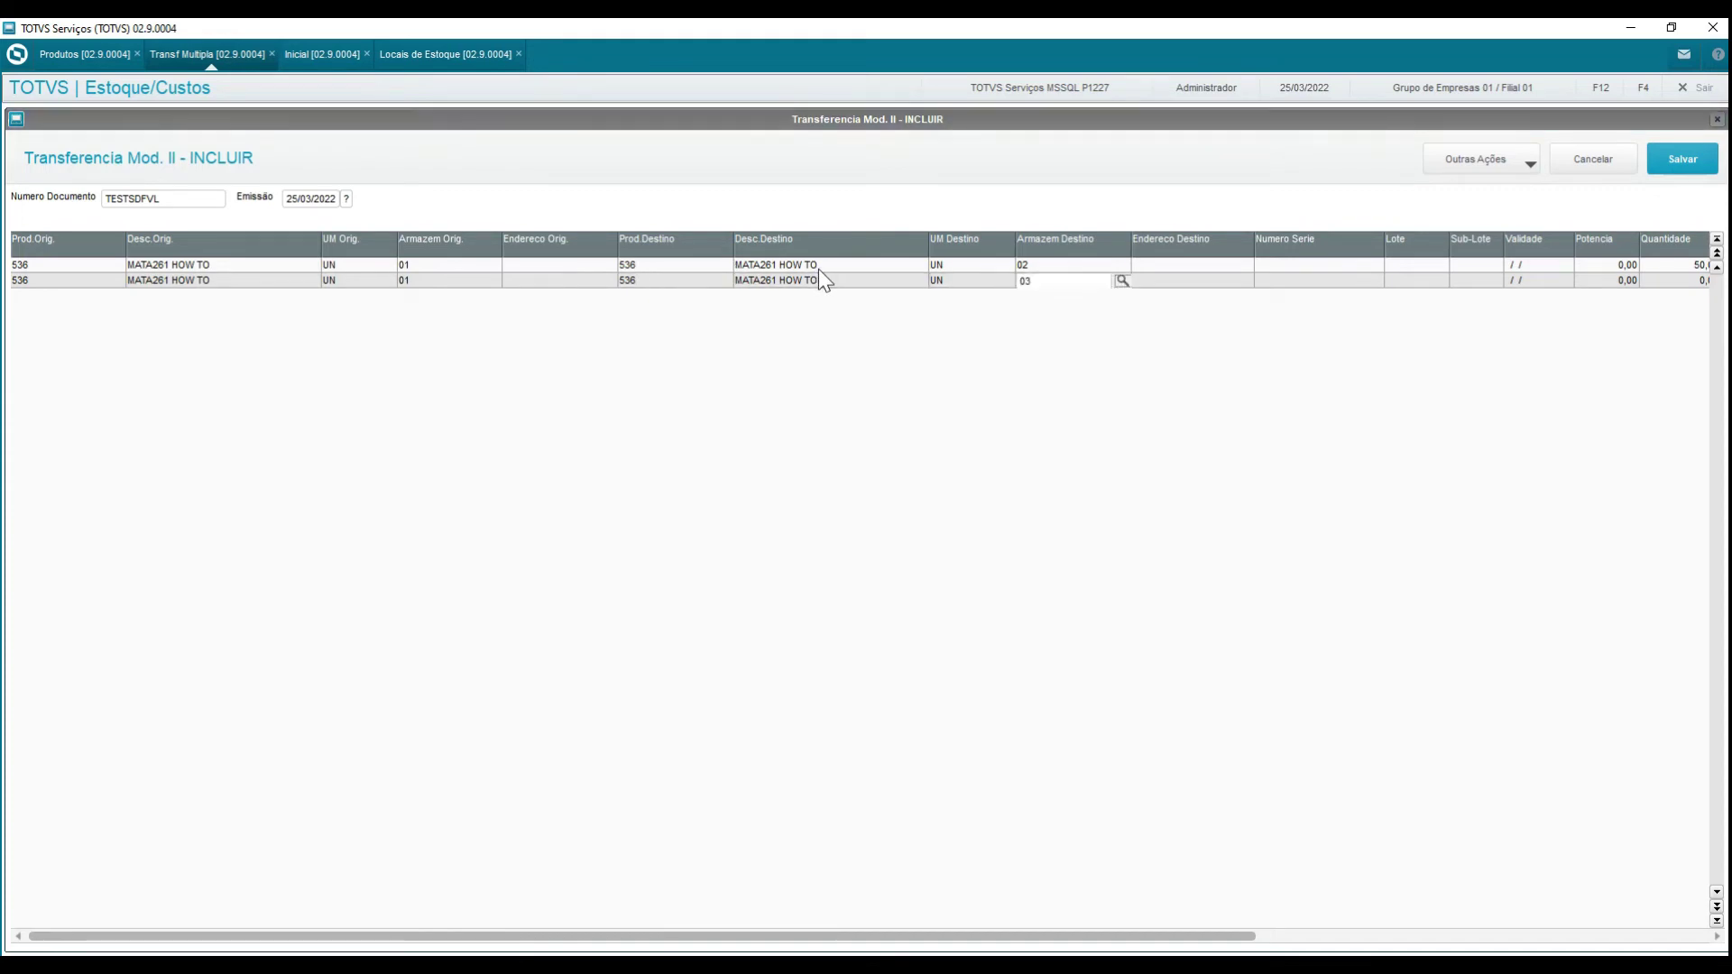
{"action": "key", "text": "Return"}
{"action": "key", "text": "Return"}
{"action": "key", "text": "Return"}
{"action": "key", "text": "Return"}
{"action": "key", "text": "Return"}
{"action": "key", "text": "Return"}
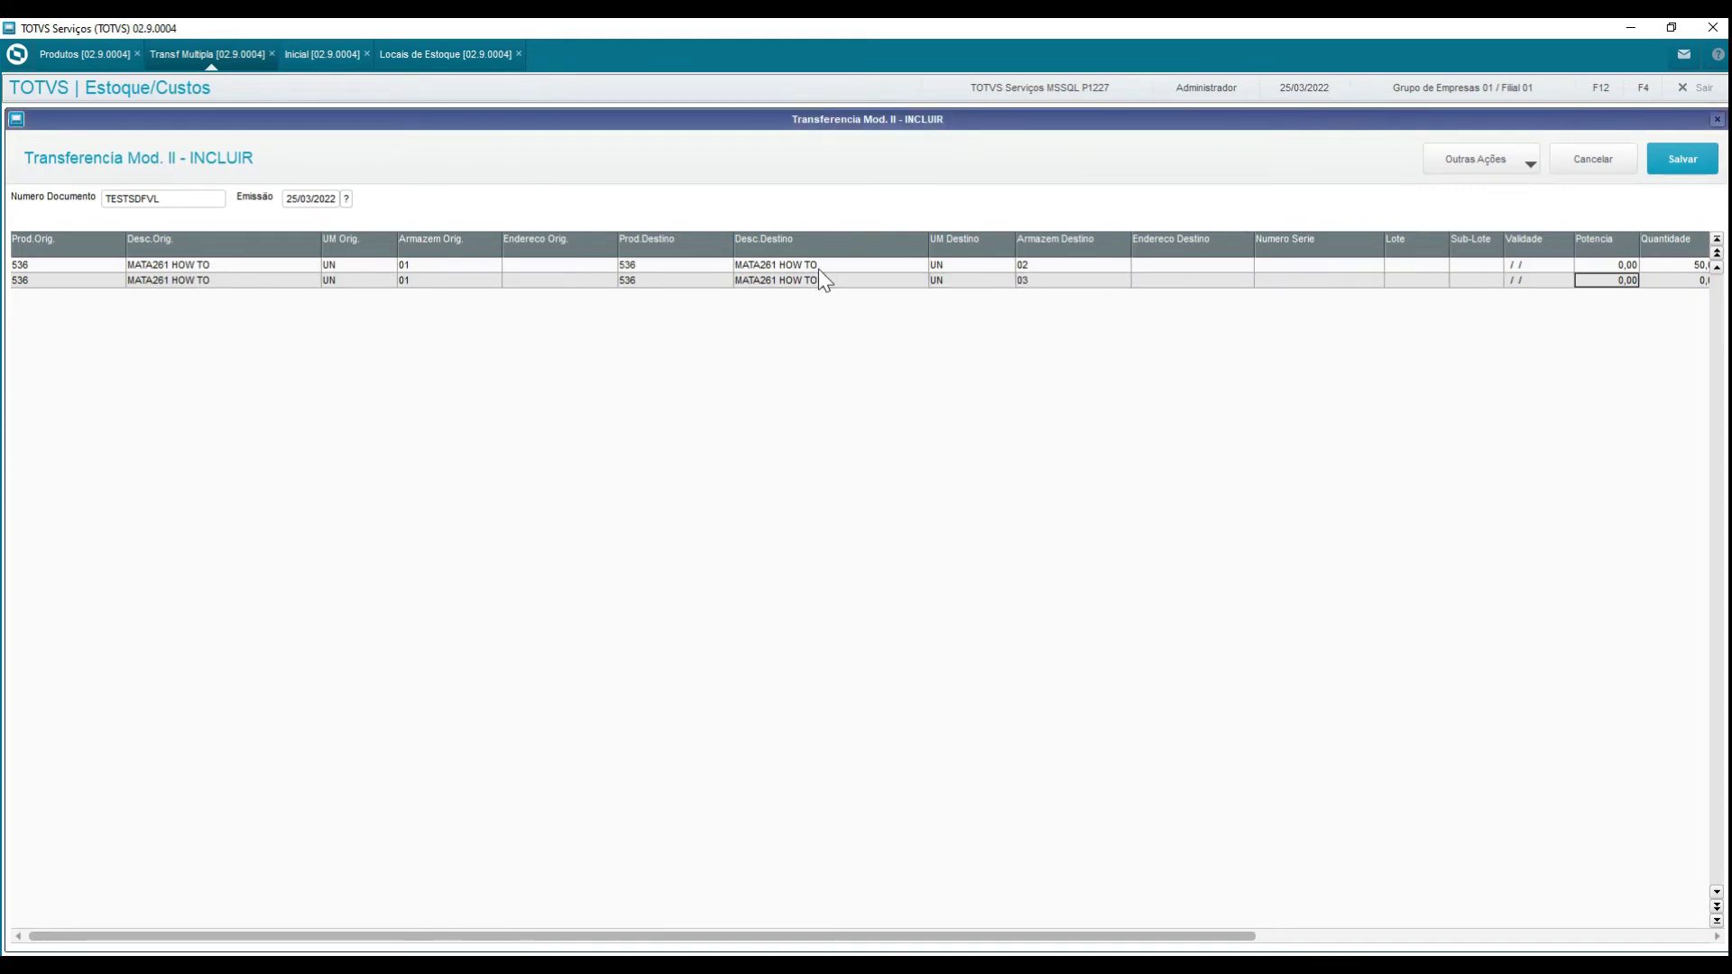
{"action": "type", "text": "50"}
{"action": "key", "text": "Return"}
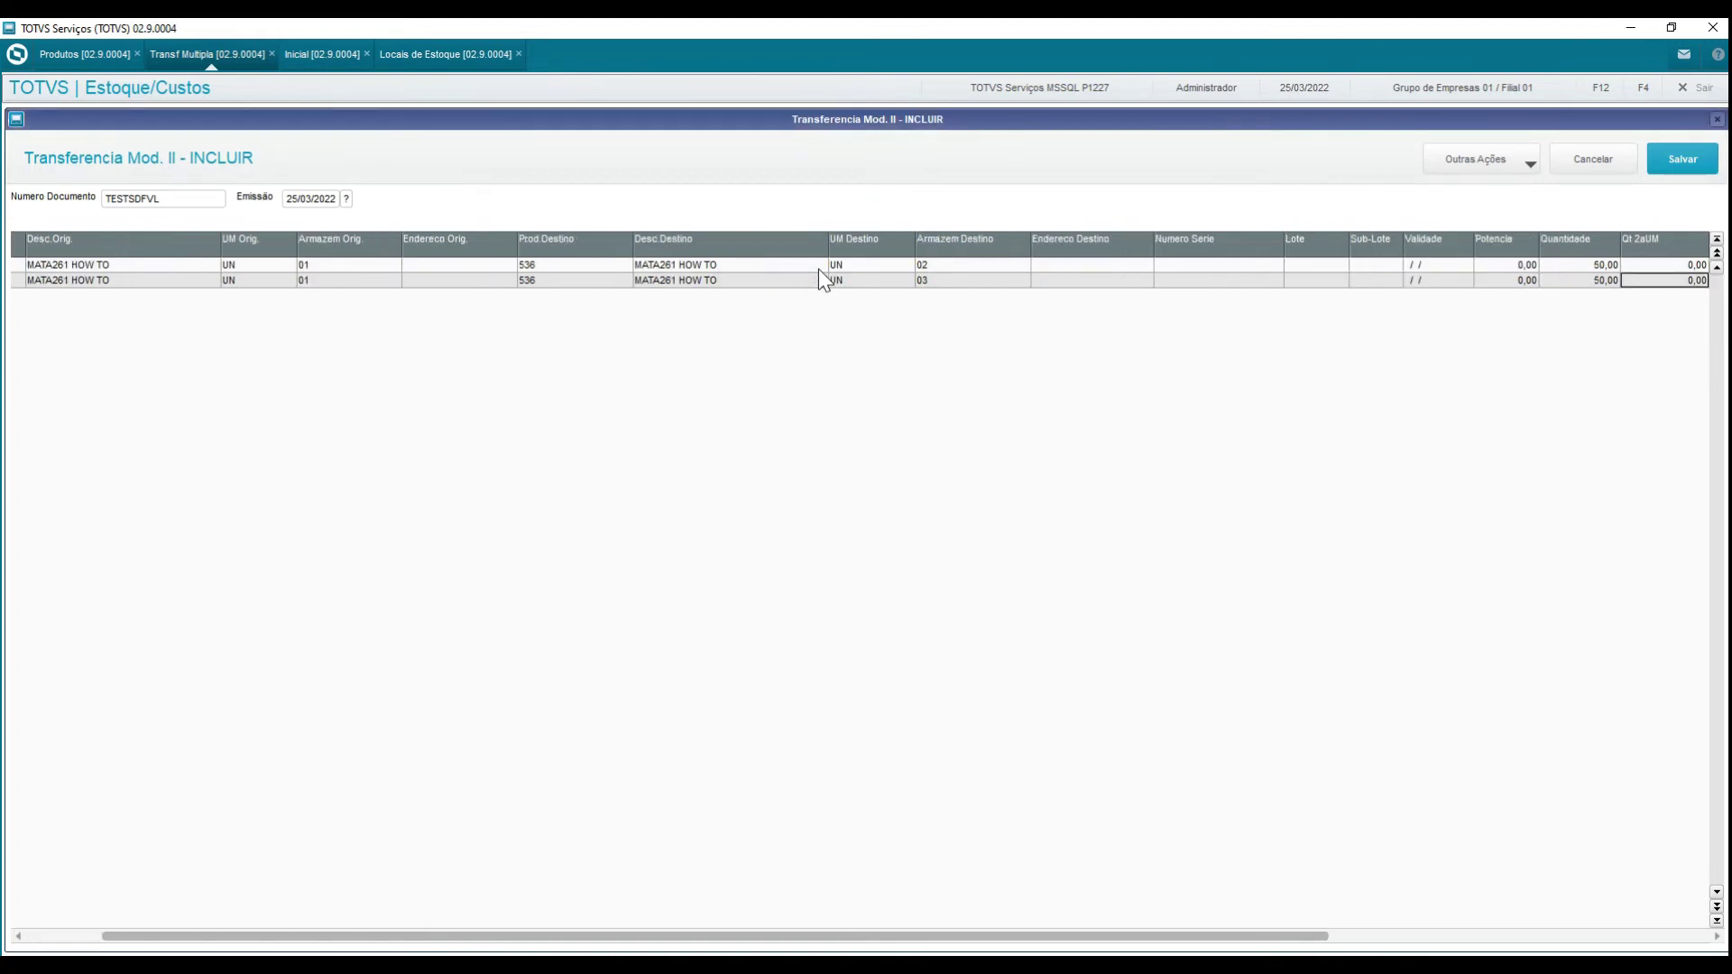
{"action": "key", "text": "Return"}
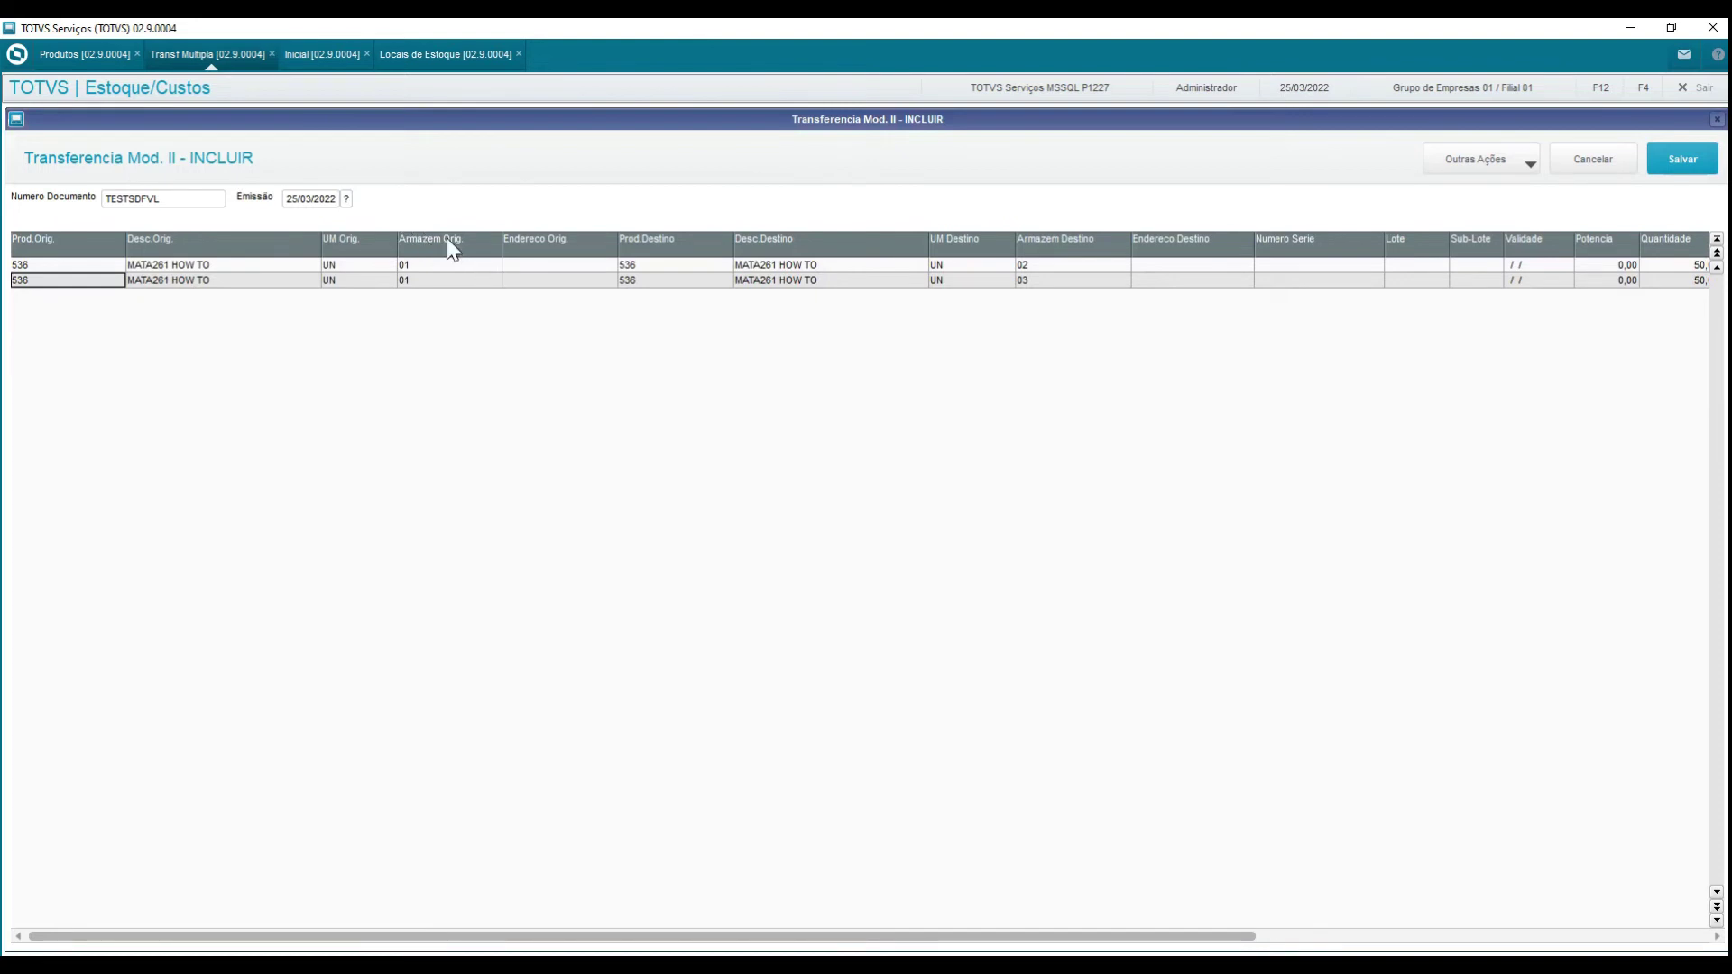
Check the origin and destination warehouses on both transfer lines and save the transfer.
{"action": "left_click", "coordinate": [420, 264]}
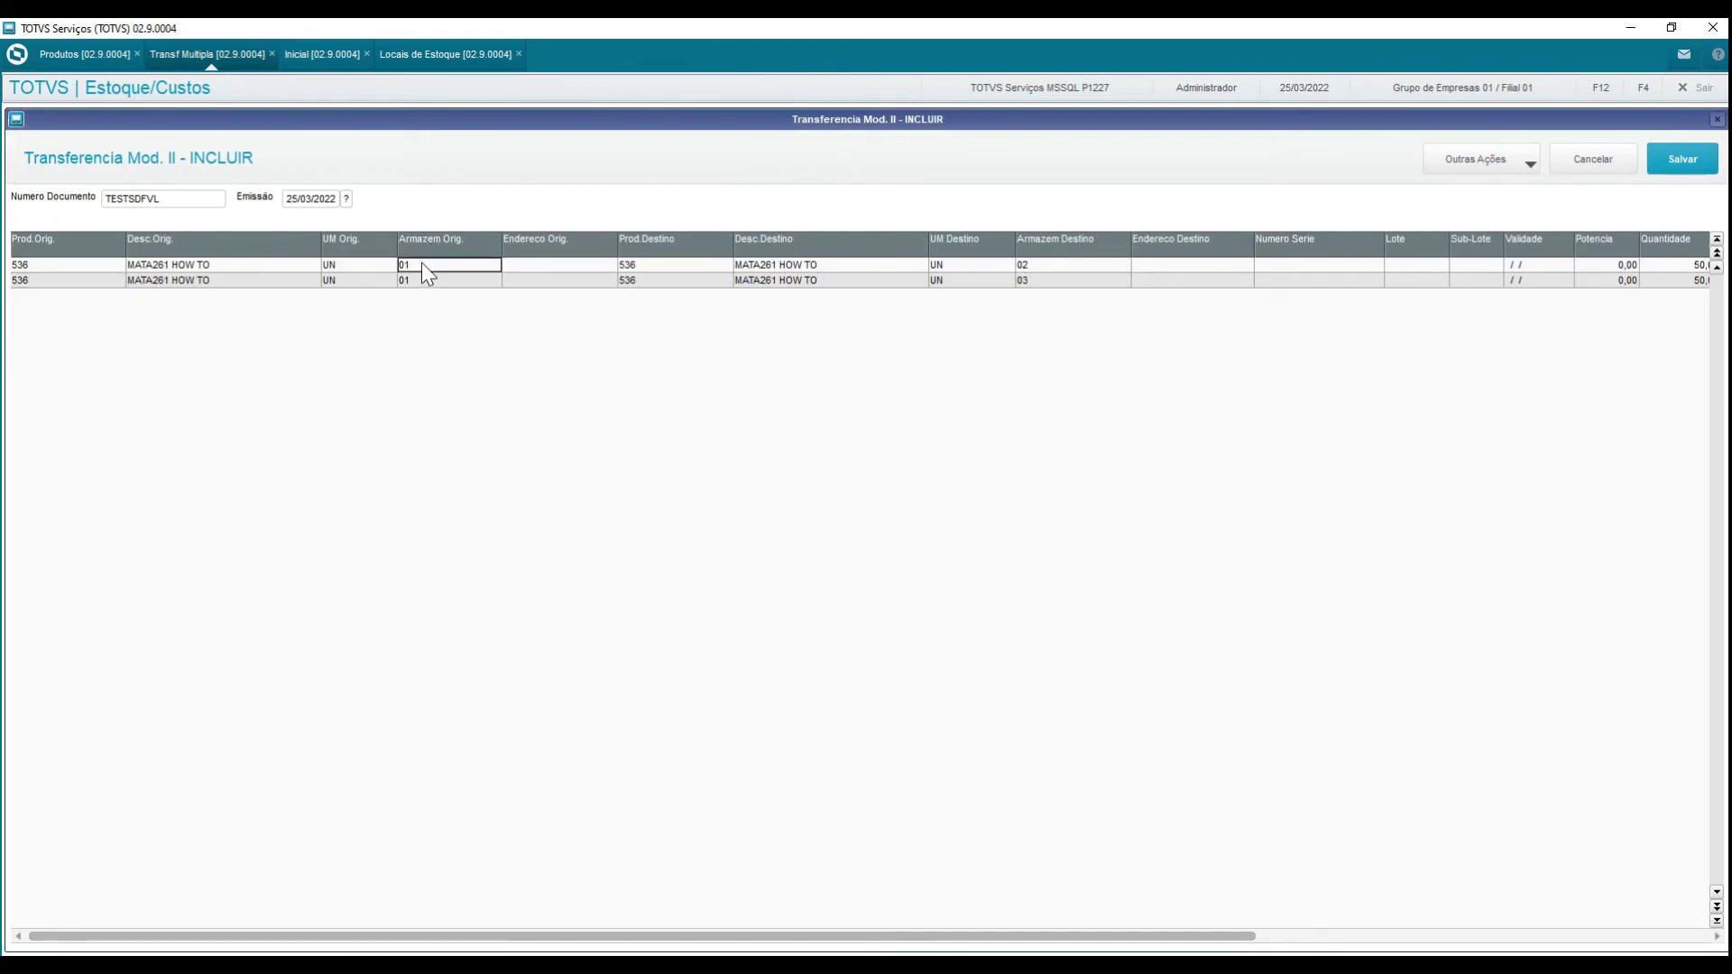
{"action": "left_click", "coordinate": [1027, 267]}
{"action": "left_click", "coordinate": [424, 281]}
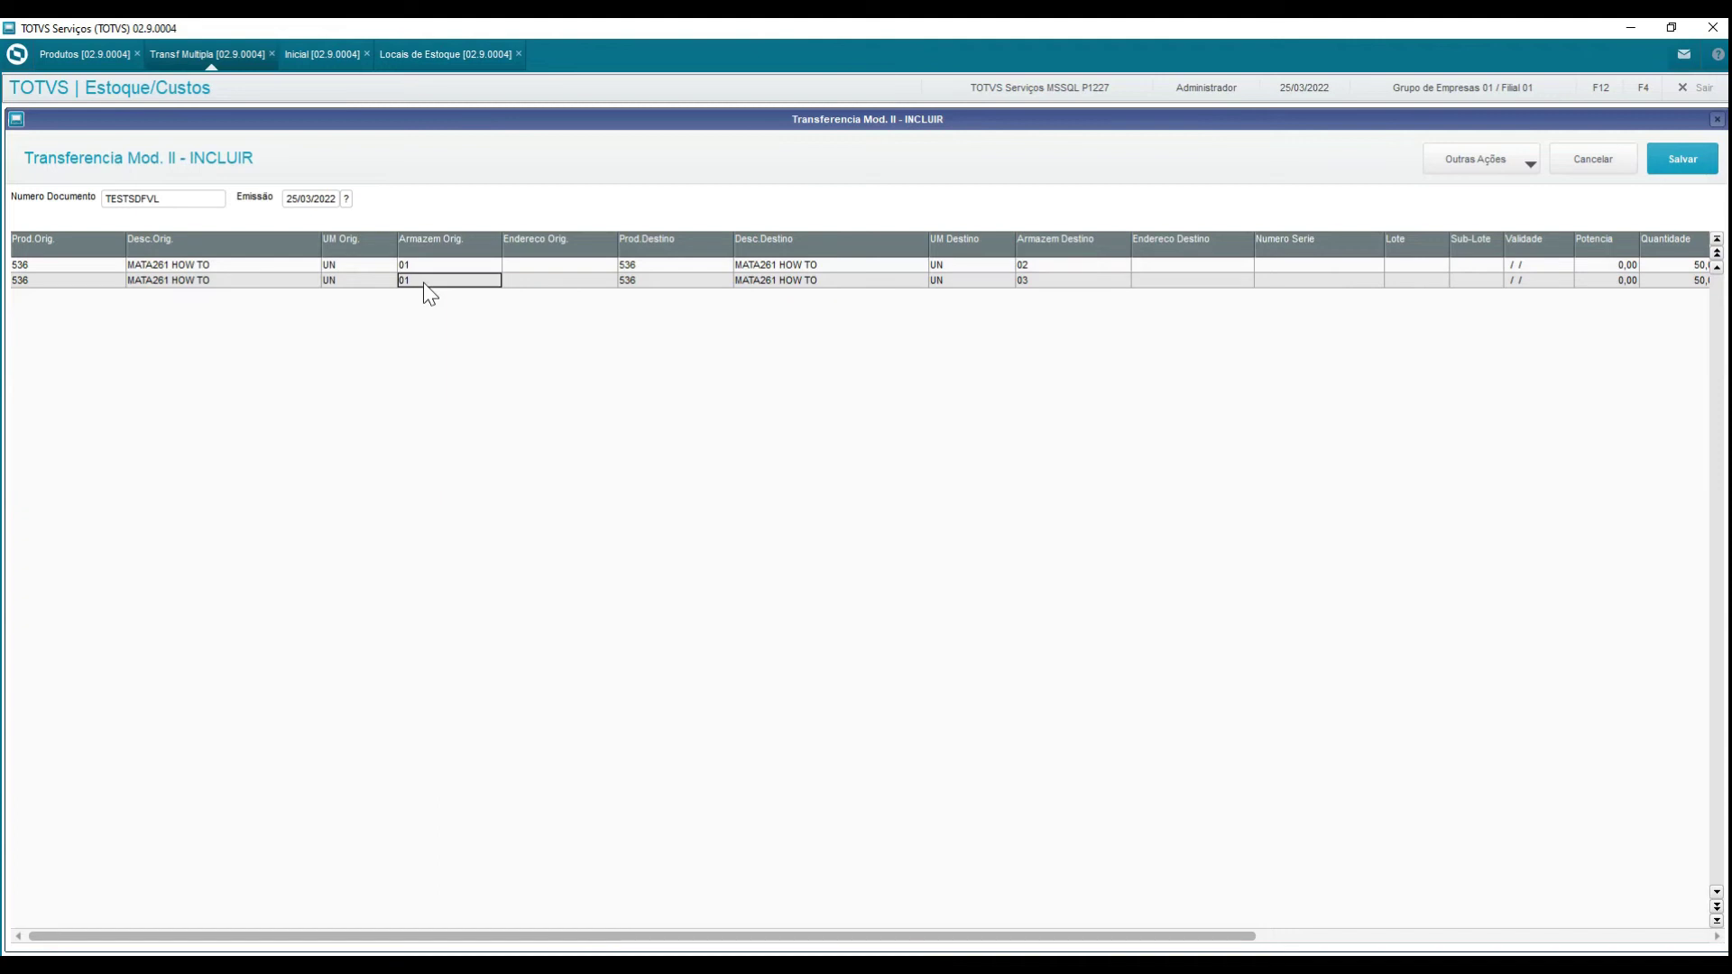
{"action": "left_click", "coordinate": [1066, 282]}
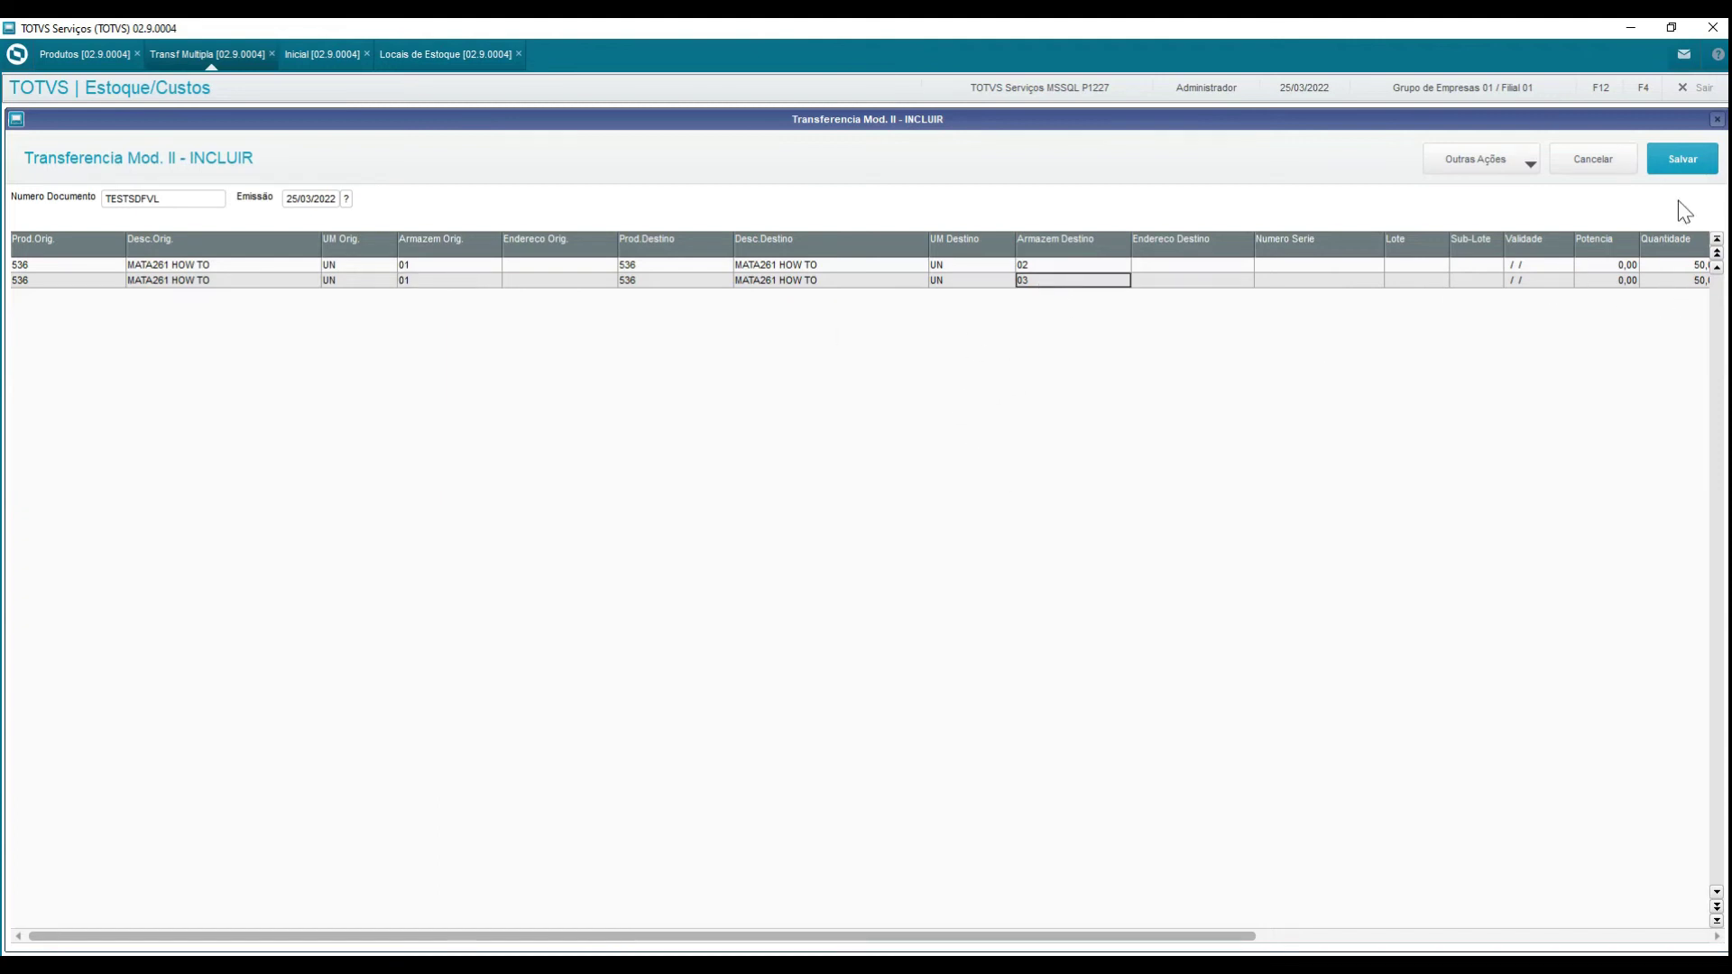
{"action": "left_click", "coordinate": [1683, 158]}
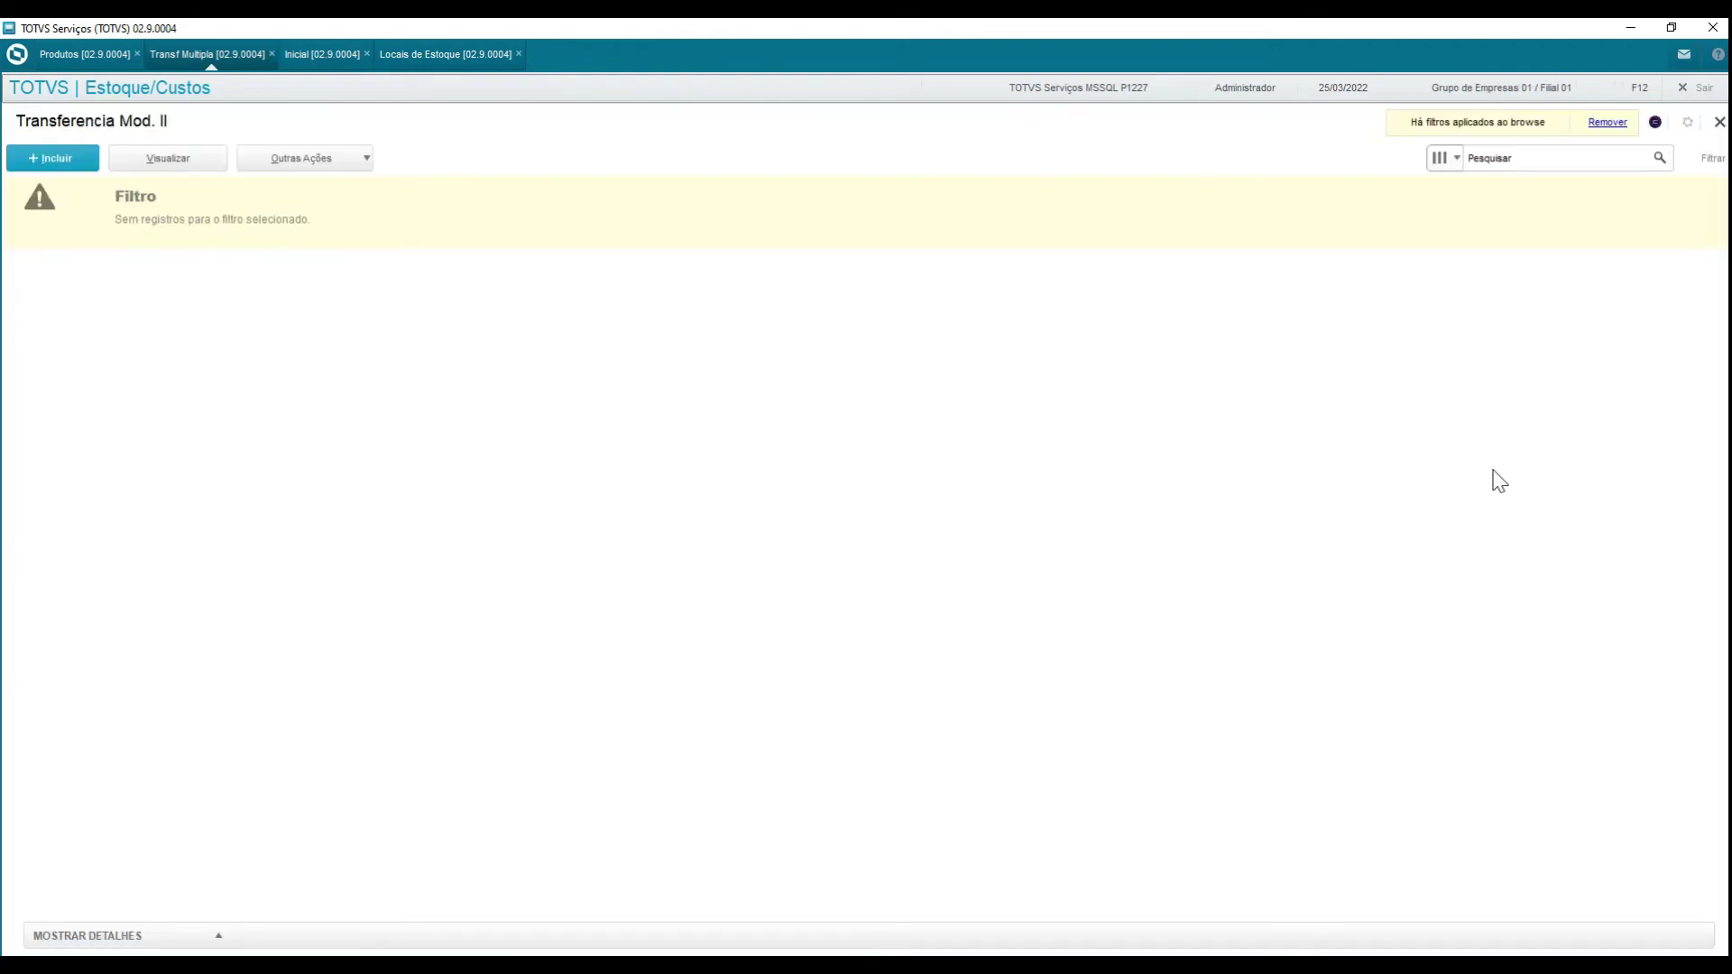
Reopen the stock balances of product 536 in Produtos and examine the quantities held in each warehouse.
{"action": "left_click", "coordinate": [92, 56]}
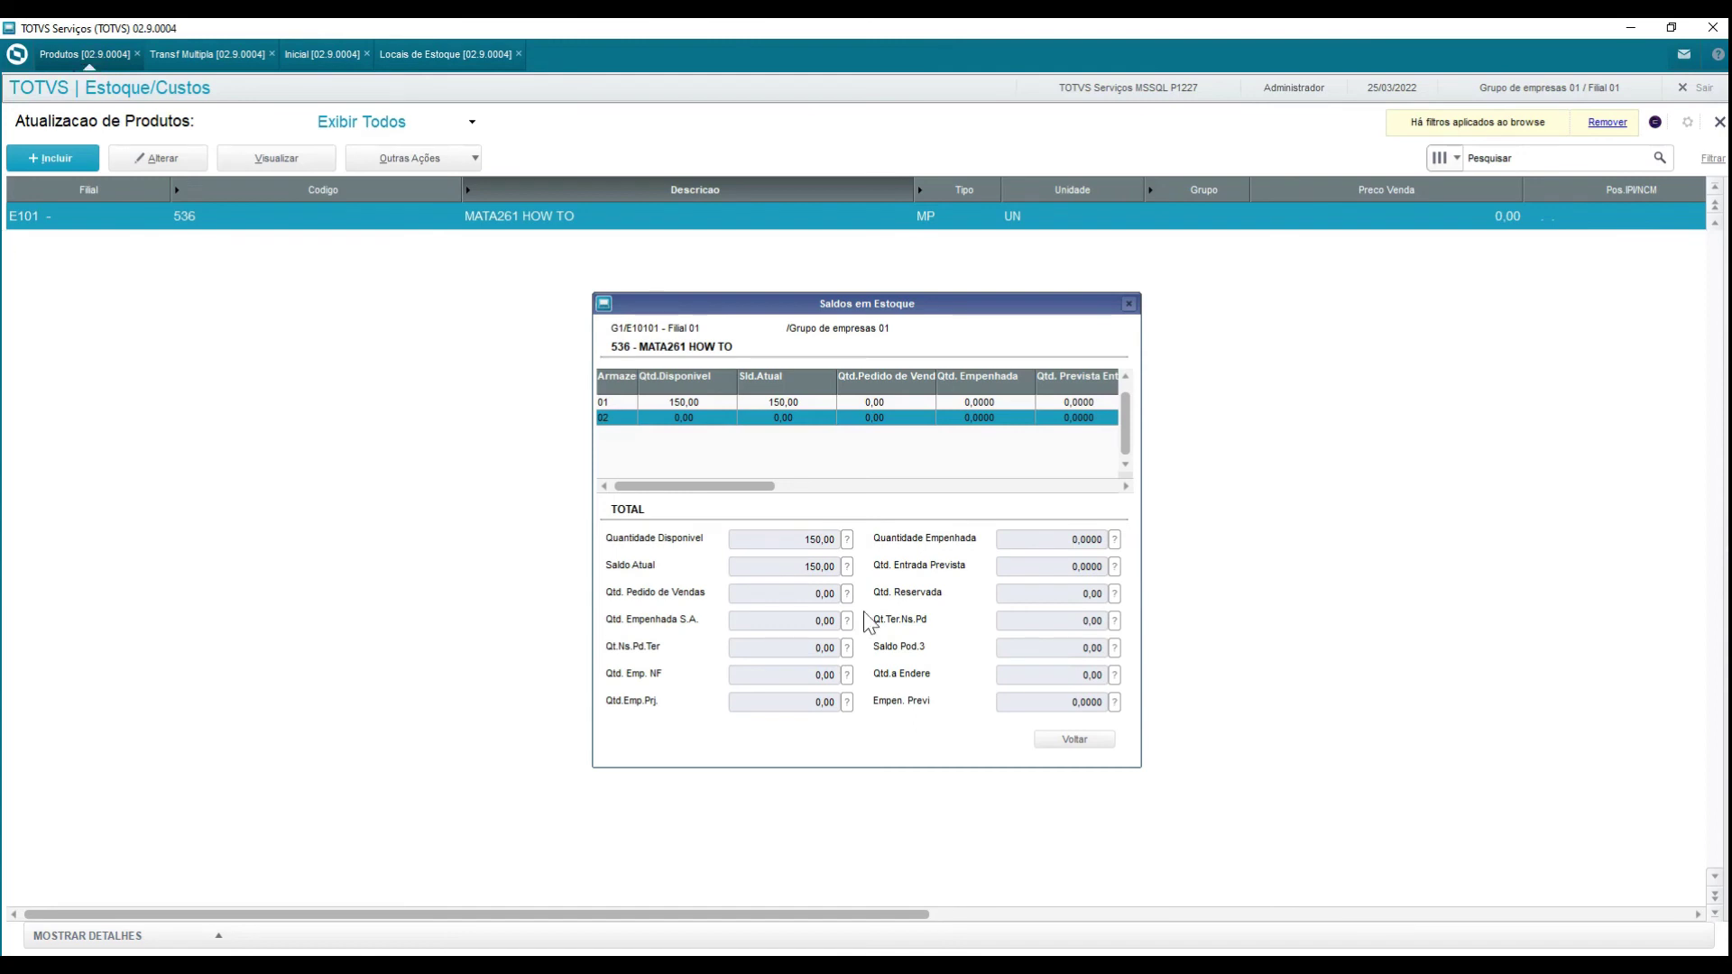
{"action": "left_click", "coordinate": [788, 406]}
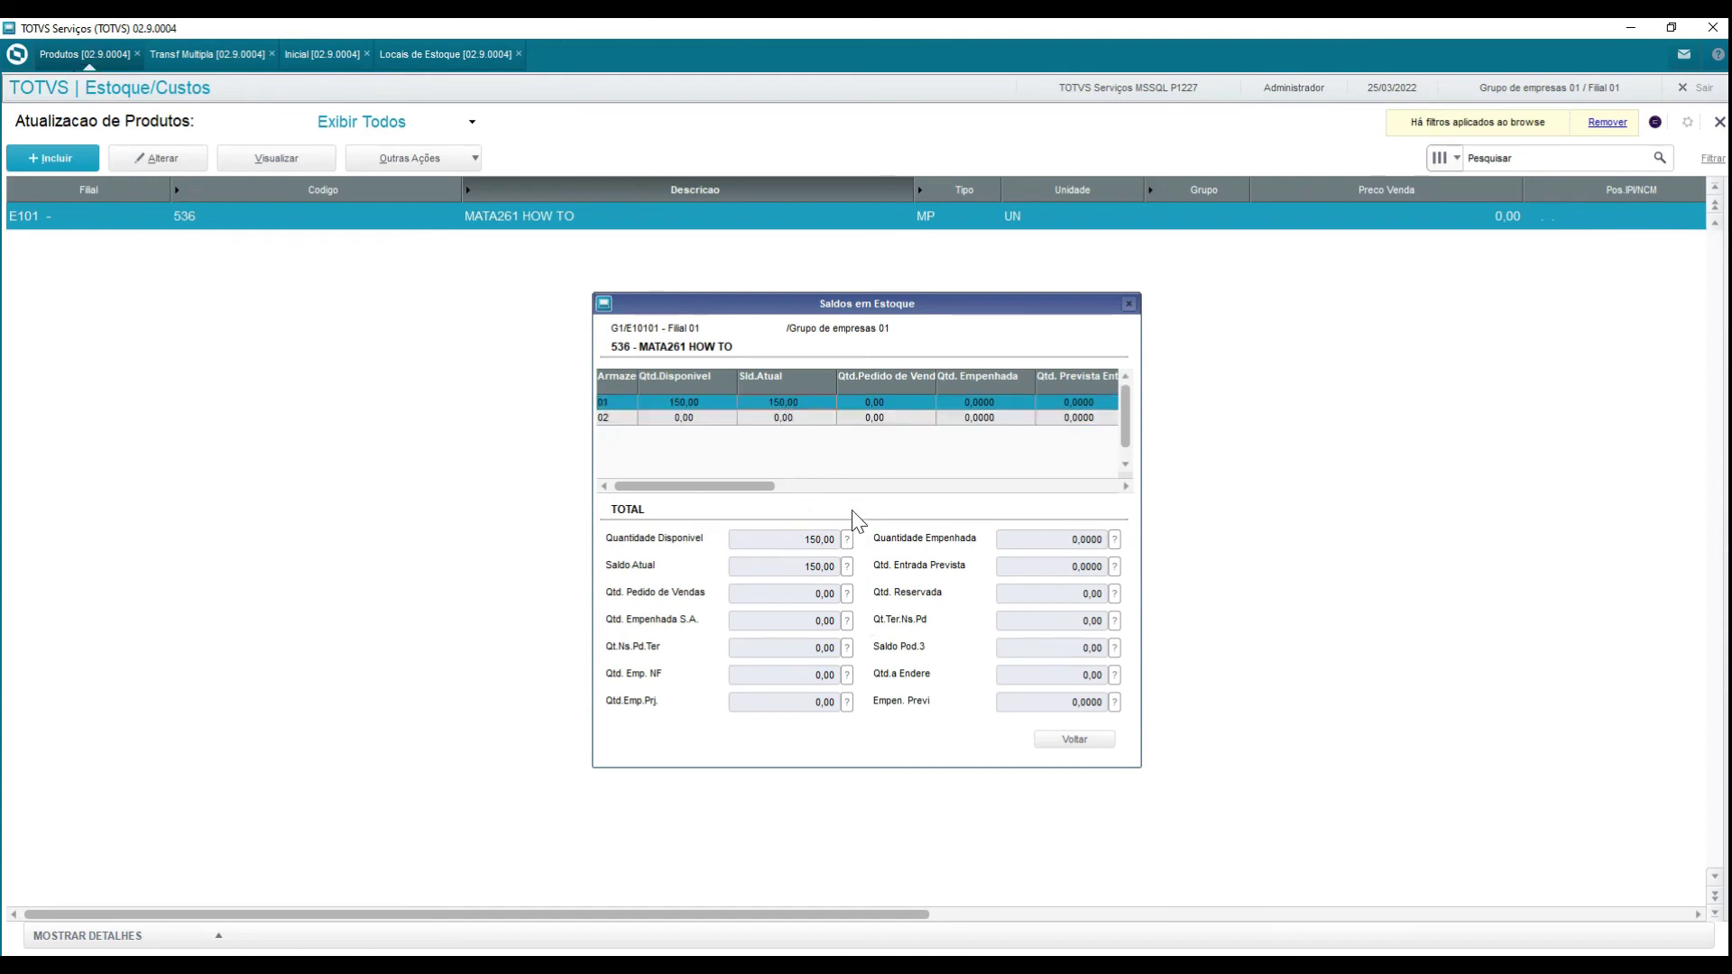
{"action": "key", "text": "Escape"}
{"action": "left_click", "coordinate": [509, 233]}
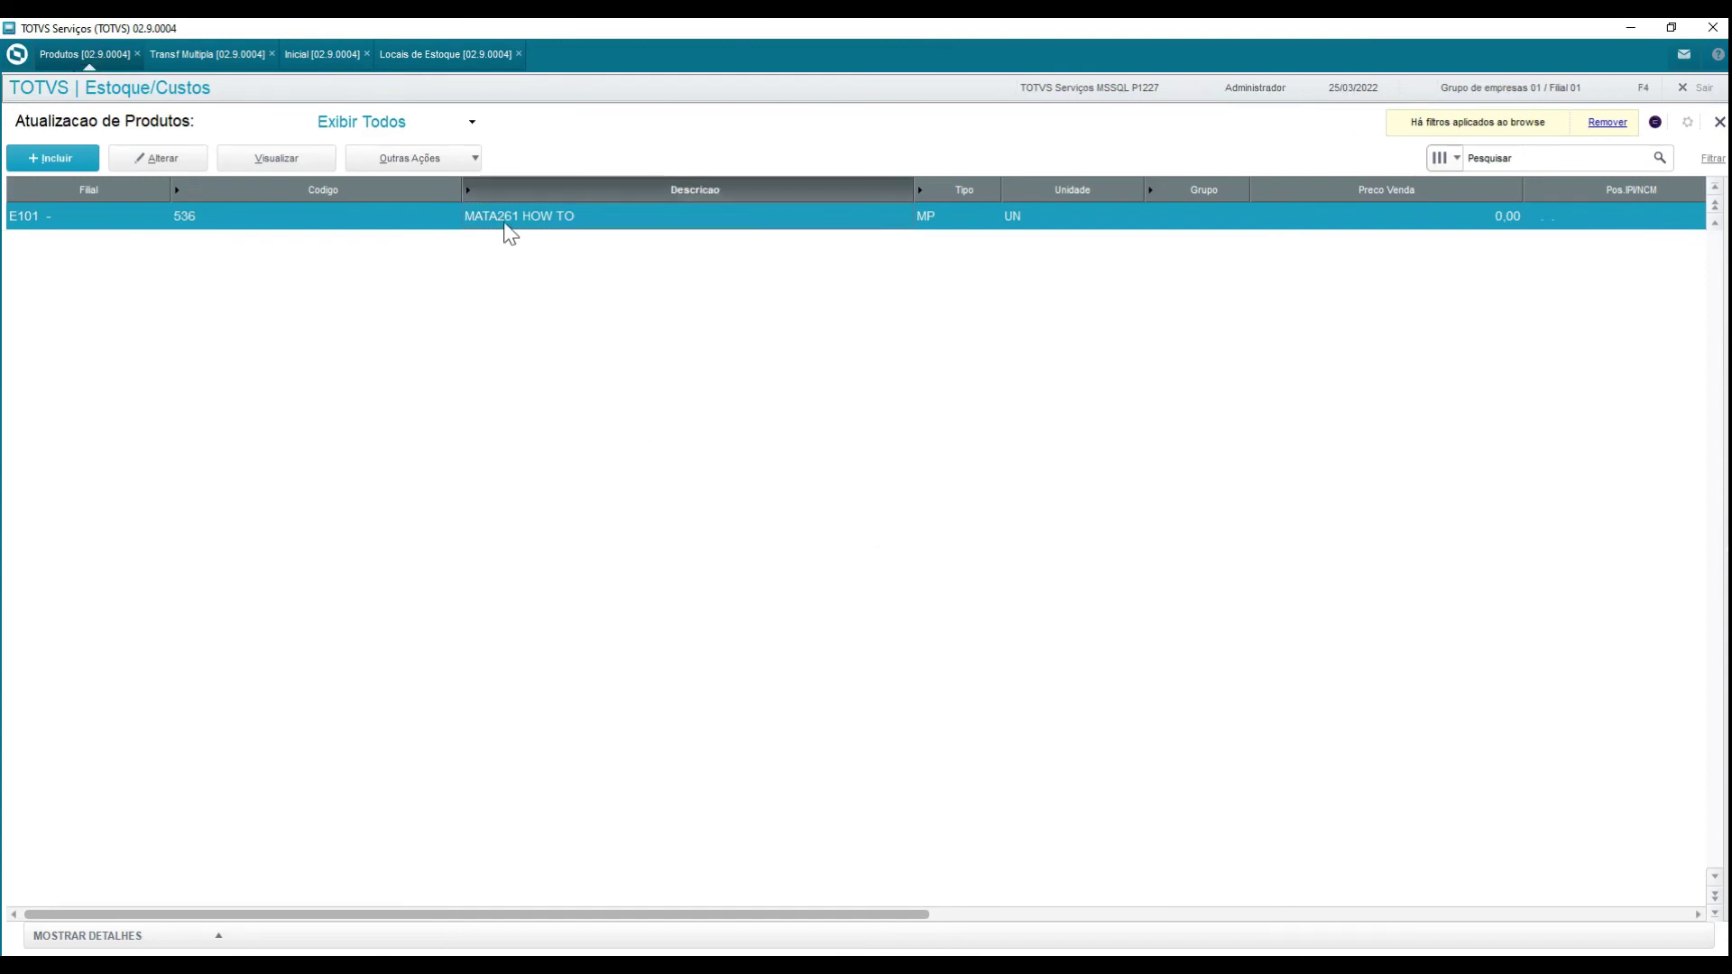
{"action": "key", "text": "F4"}
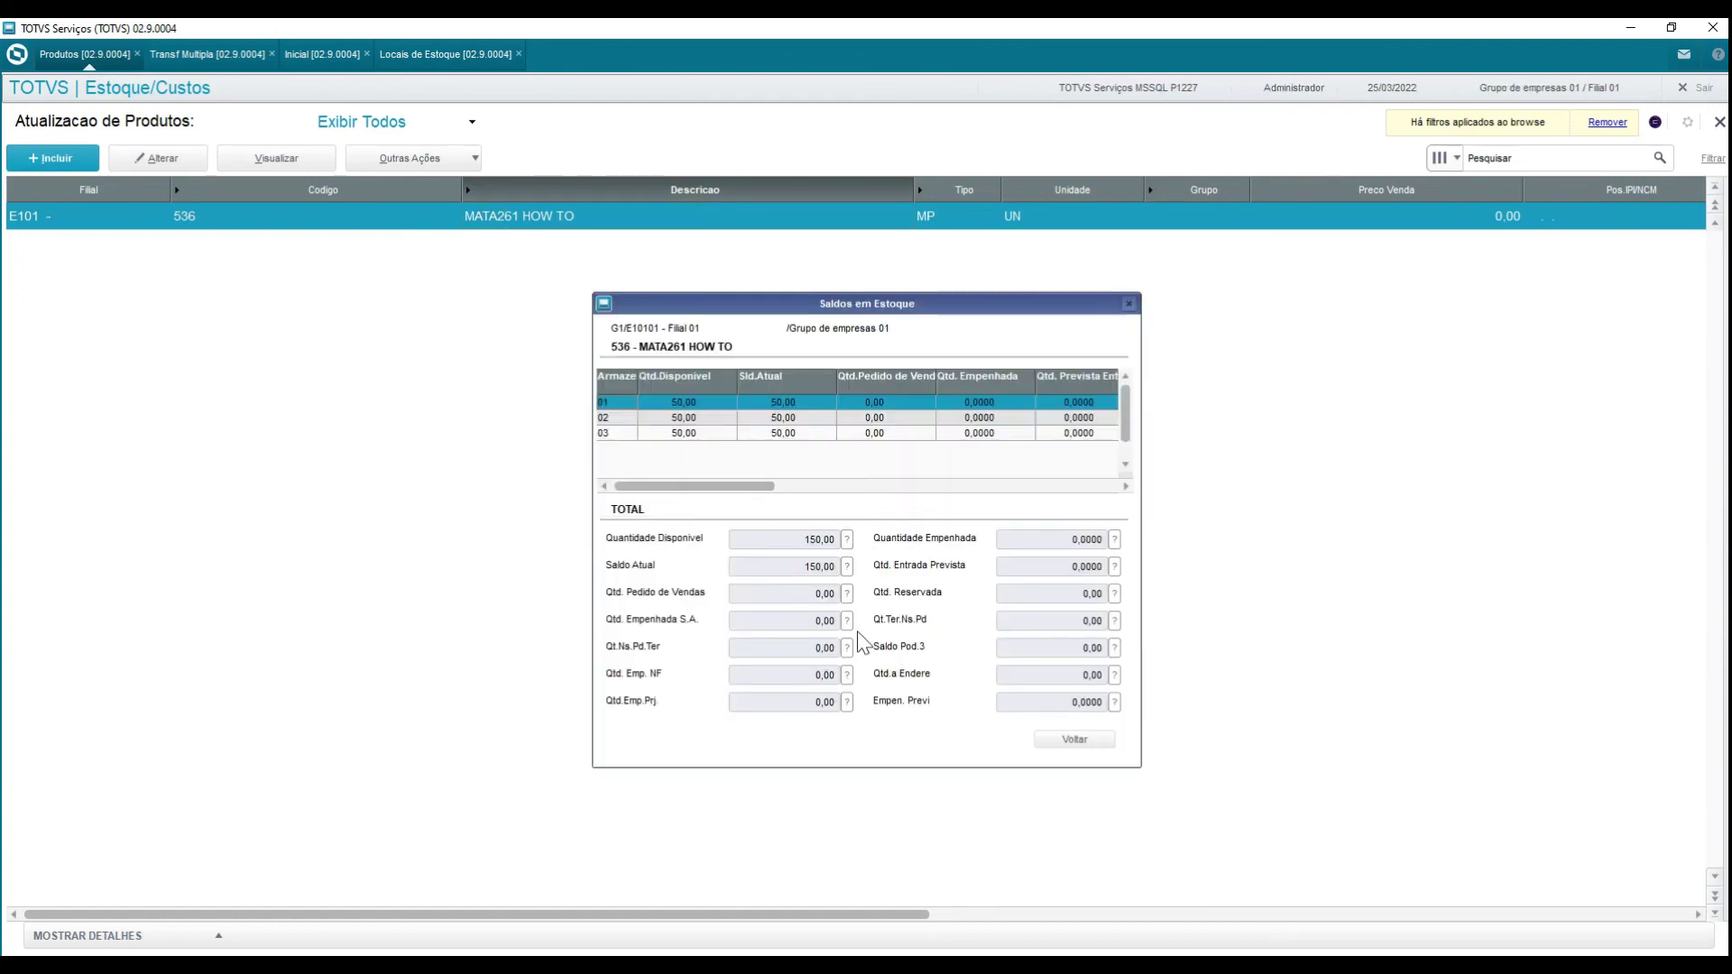
{"action": "left_click", "coordinate": [690, 418]}
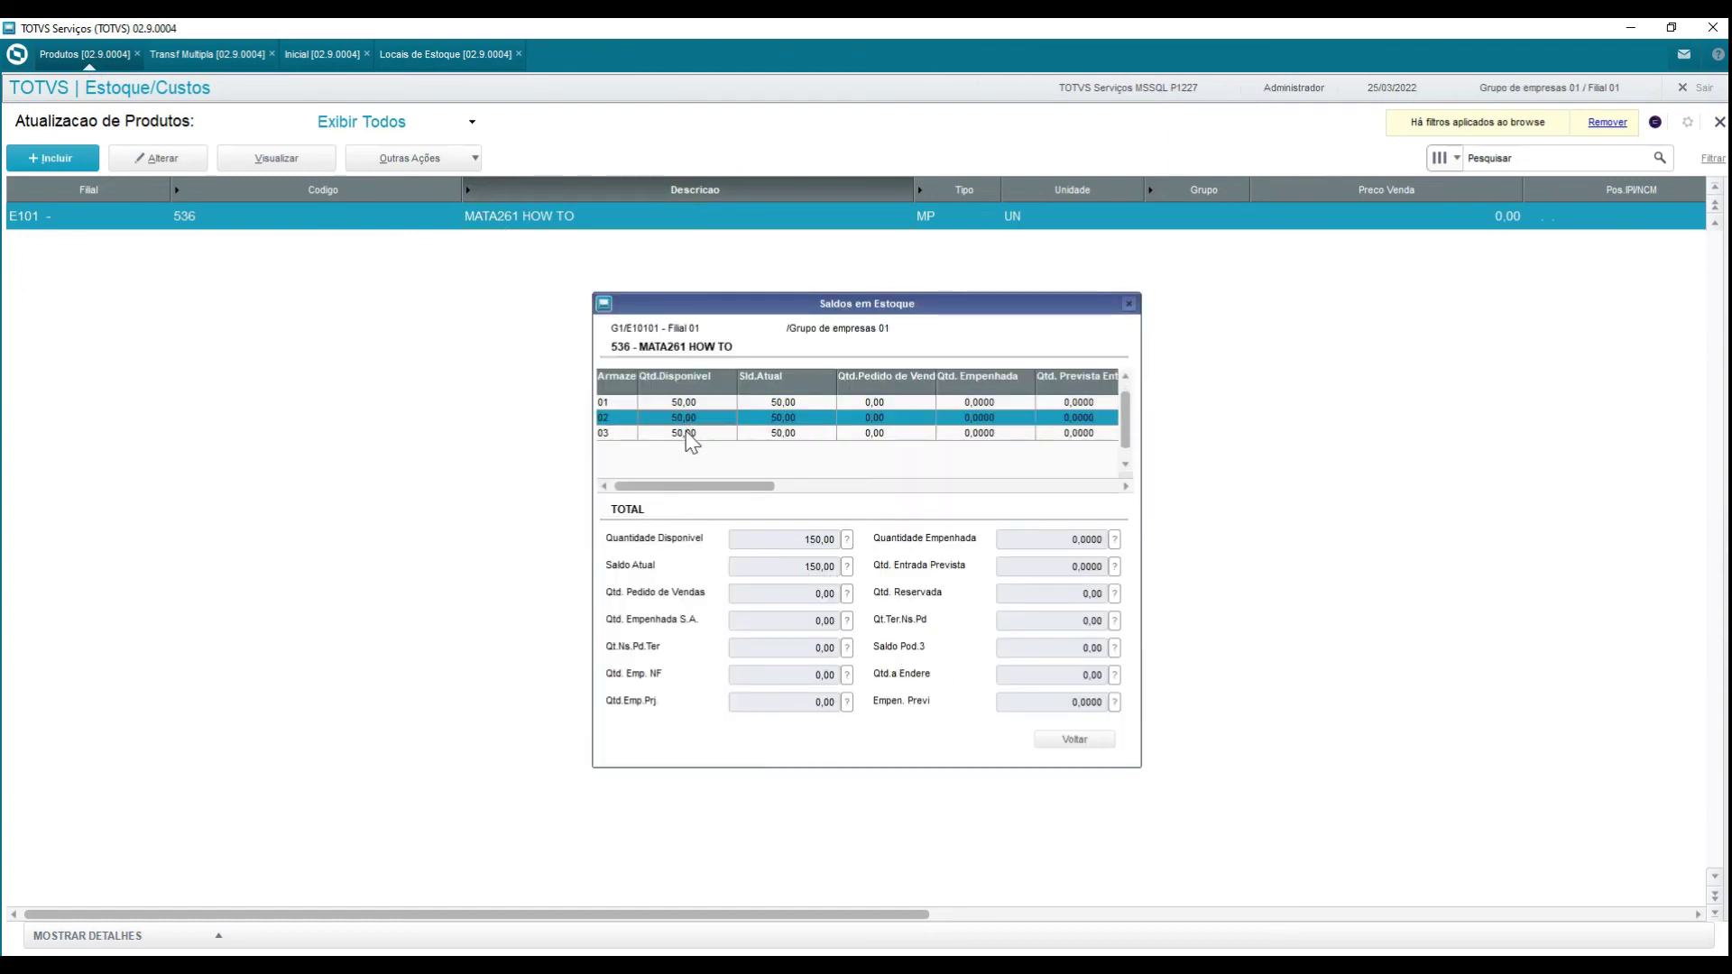
{"action": "left_click", "coordinate": [690, 434]}
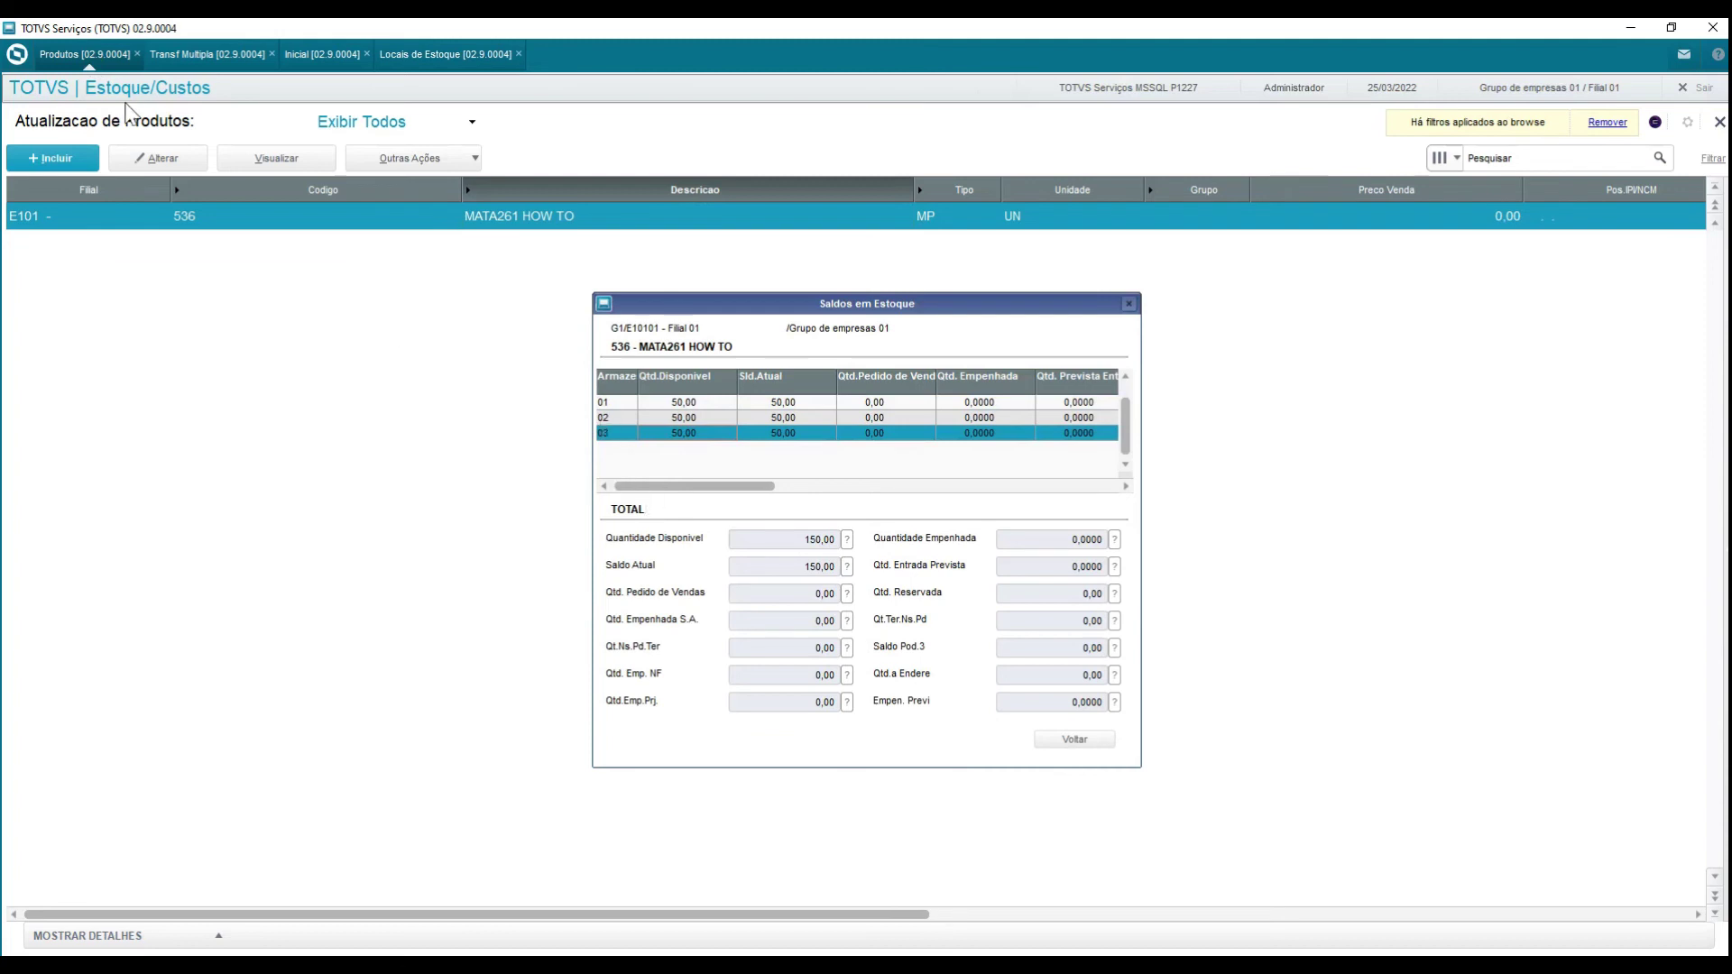
Cancel the blank new entry in Transf Multipla and examine the RE4 and DE4 movement records of product 536's transfer.
{"action": "left_click", "coordinate": [189, 55]}
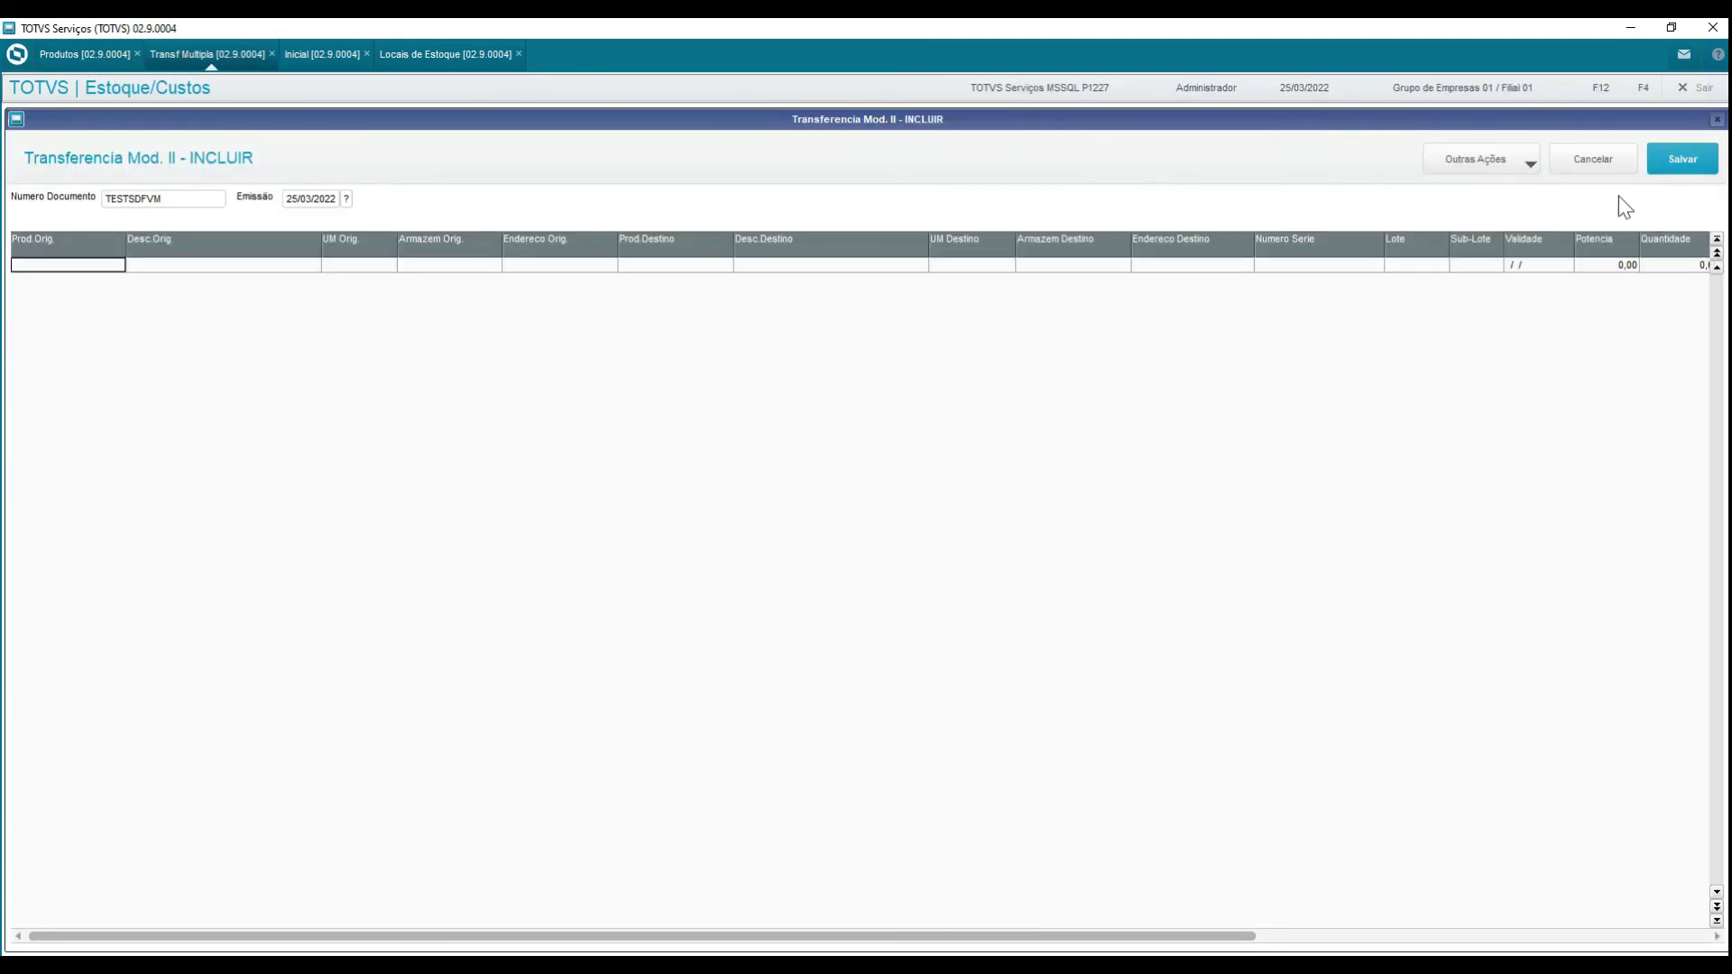
{"action": "left_click", "coordinate": [1593, 160]}
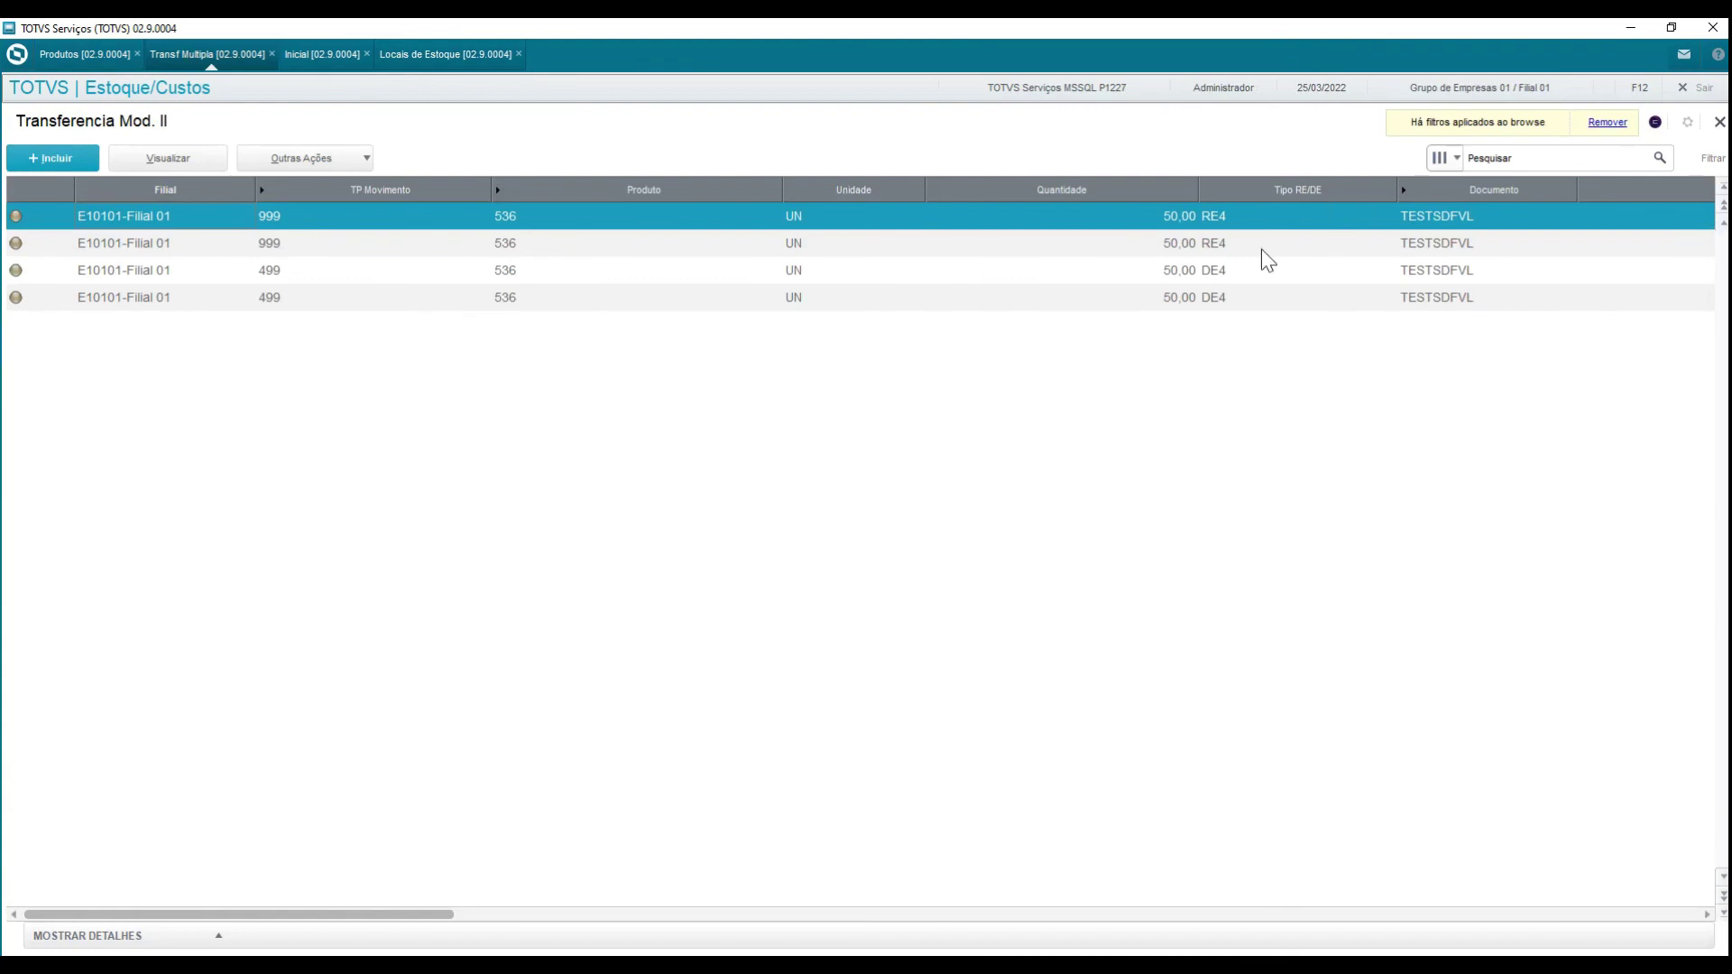
{"action": "left_click", "coordinate": [1229, 240]}
{"action": "left_click", "coordinate": [1227, 249]}
{"action": "left_click", "coordinate": [1220, 222]}
{"action": "left_click", "coordinate": [1219, 276]}
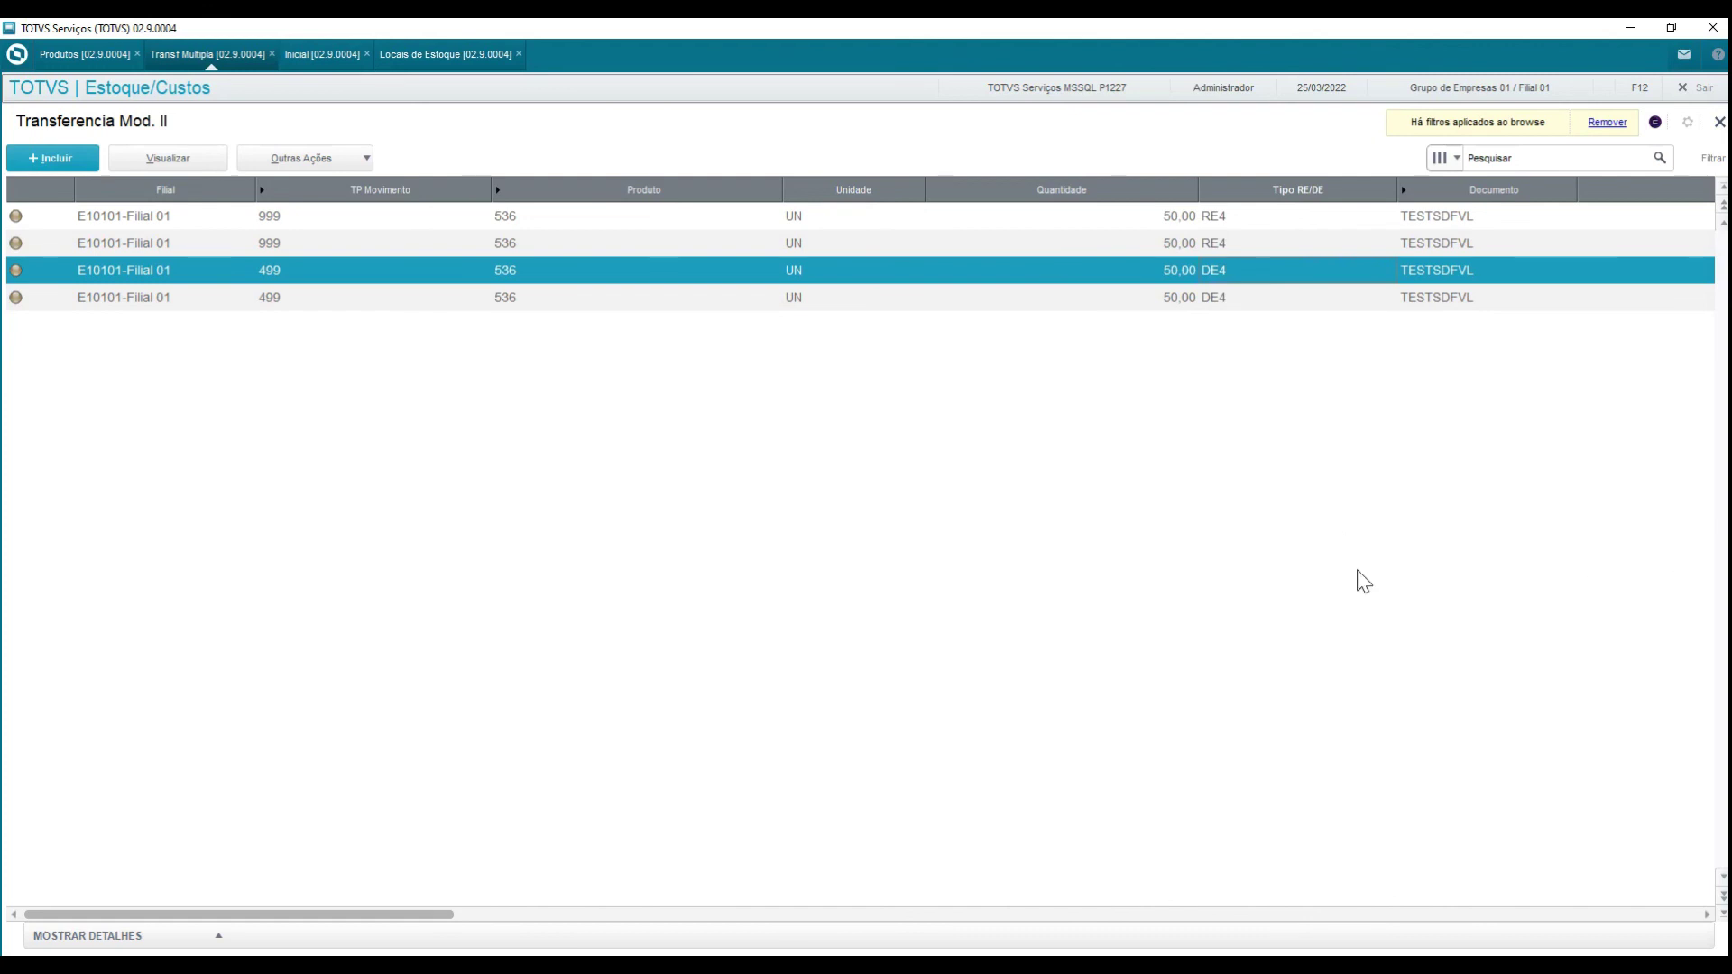
{"action": "key", "text": "Down"}
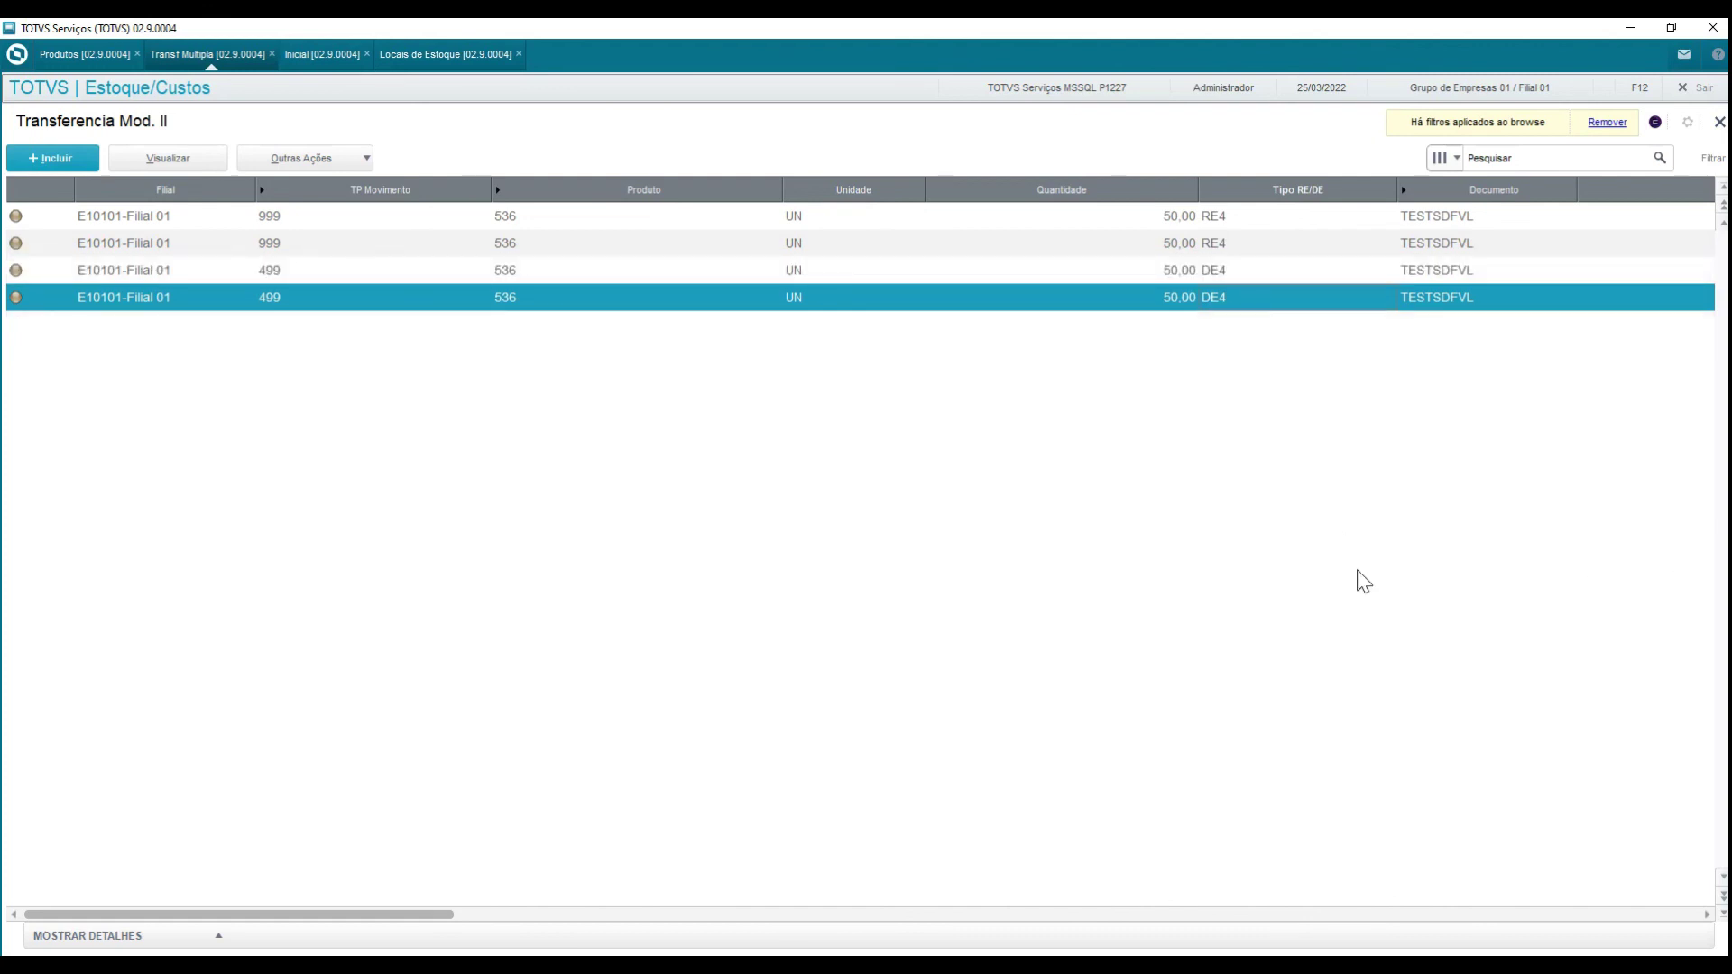